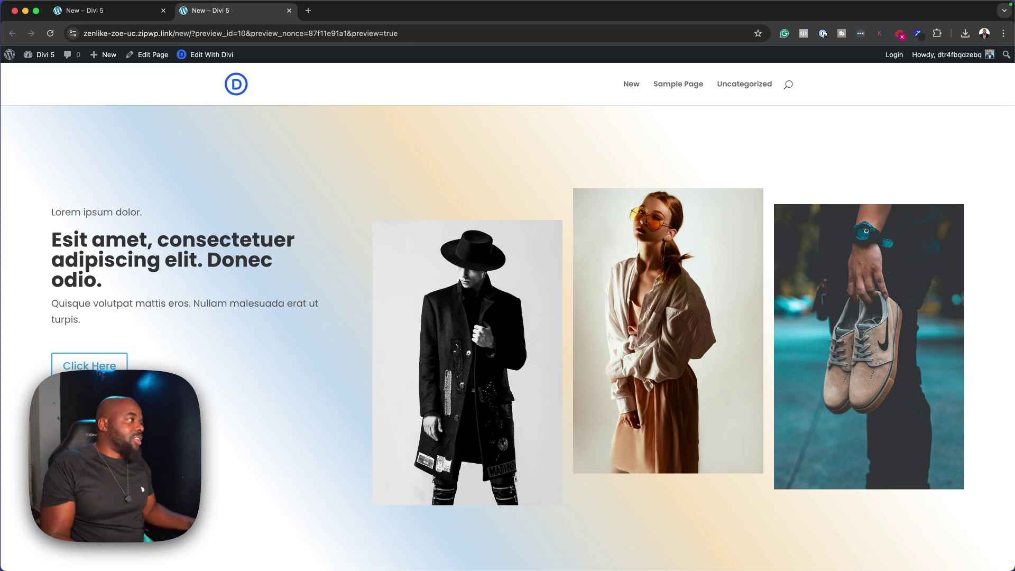
Step: In the page builder, insert a one-third/two-thirds row and add a Text module to its narrow column
click(140, 12)
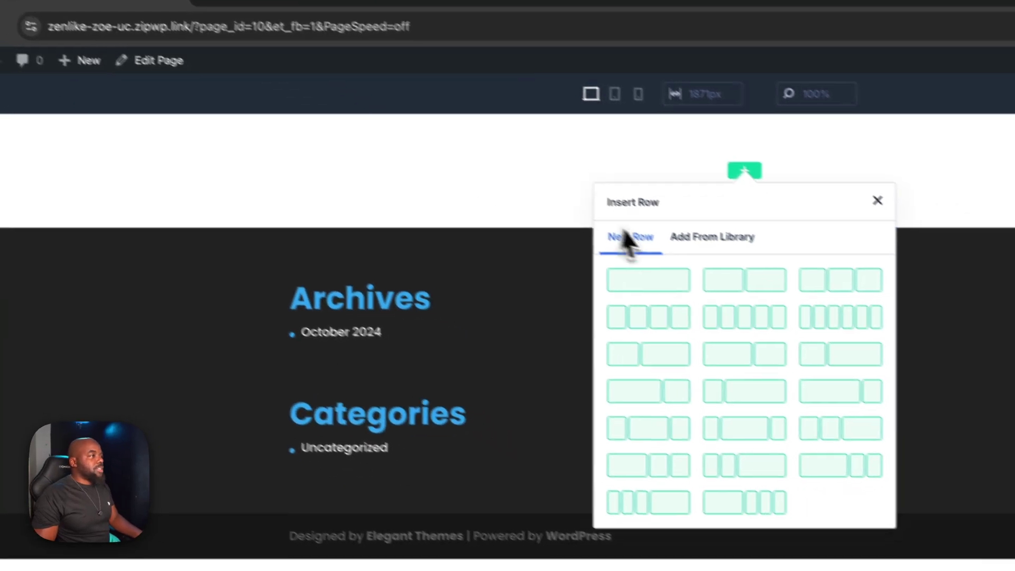
click(543, 229)
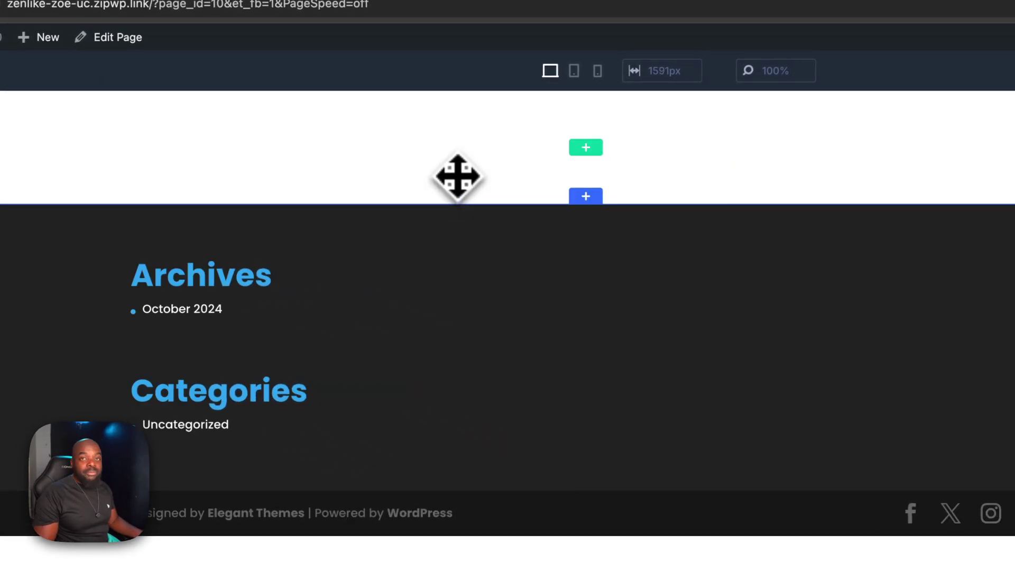
click(593, 151)
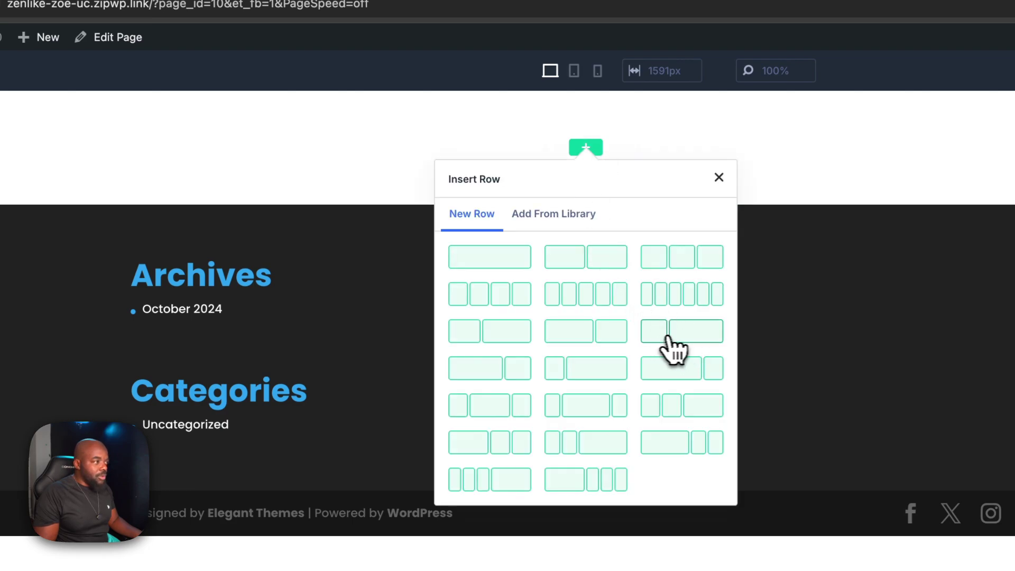
click(695, 333)
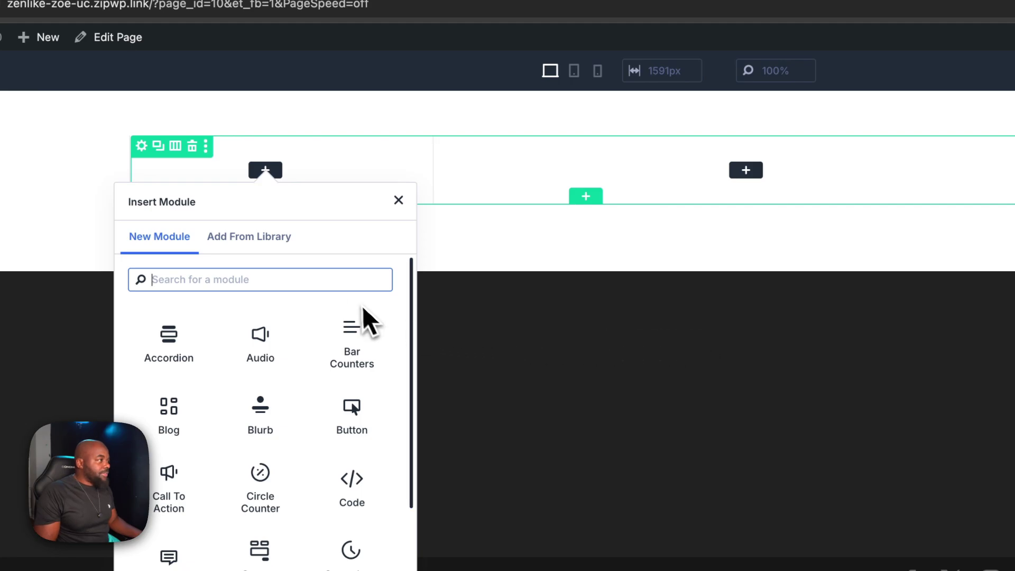
text(text)
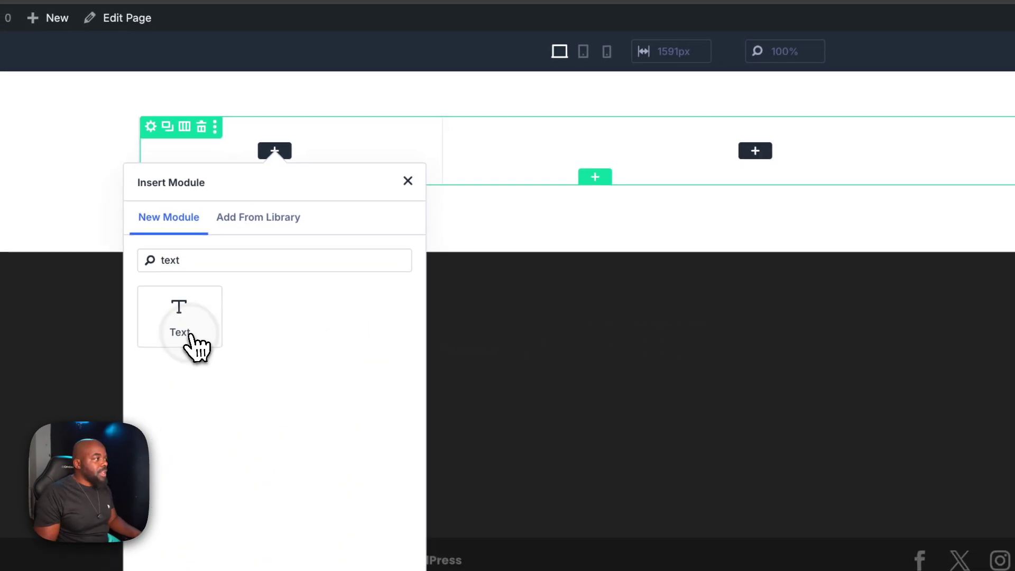
click(174, 343)
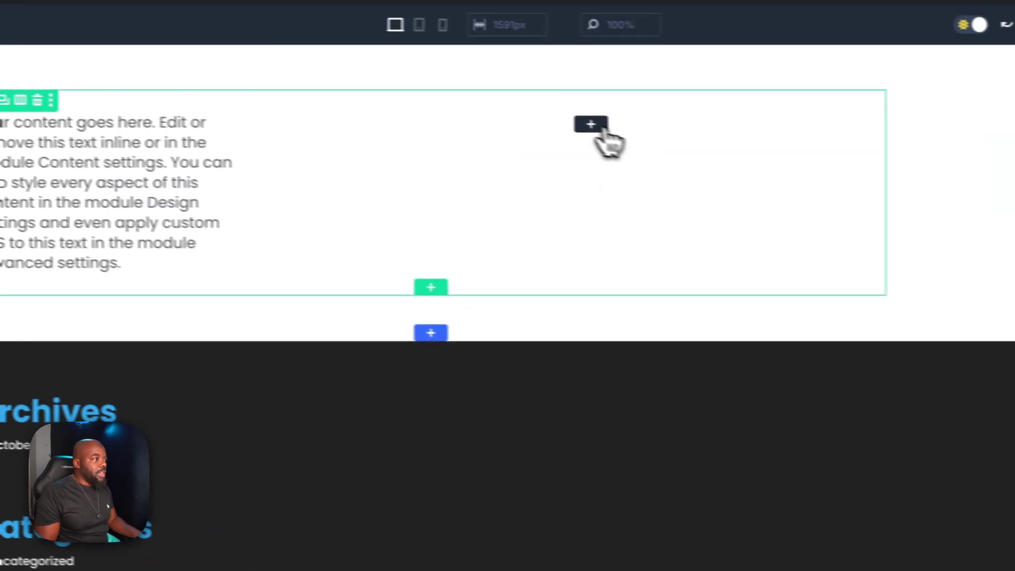
Step: Add an Image module to the wide column and duplicate it to make three stacked image placeholders
click(590, 125)
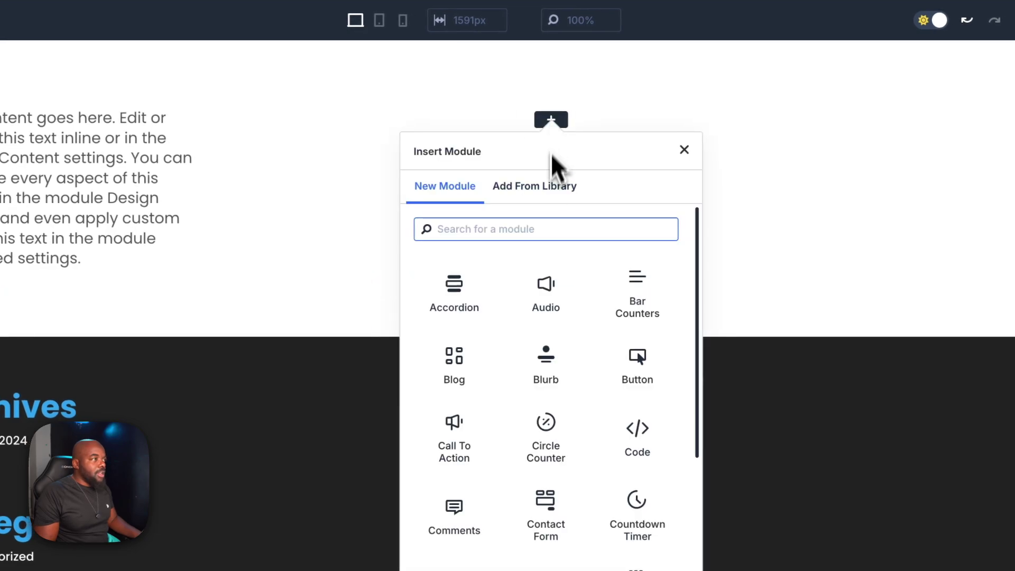
text(image)
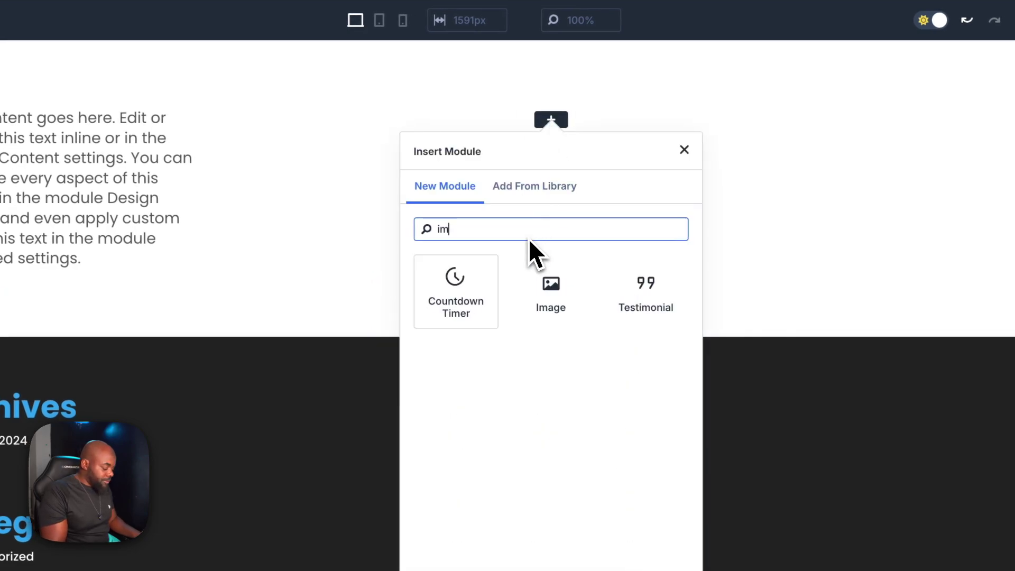
click(483, 284)
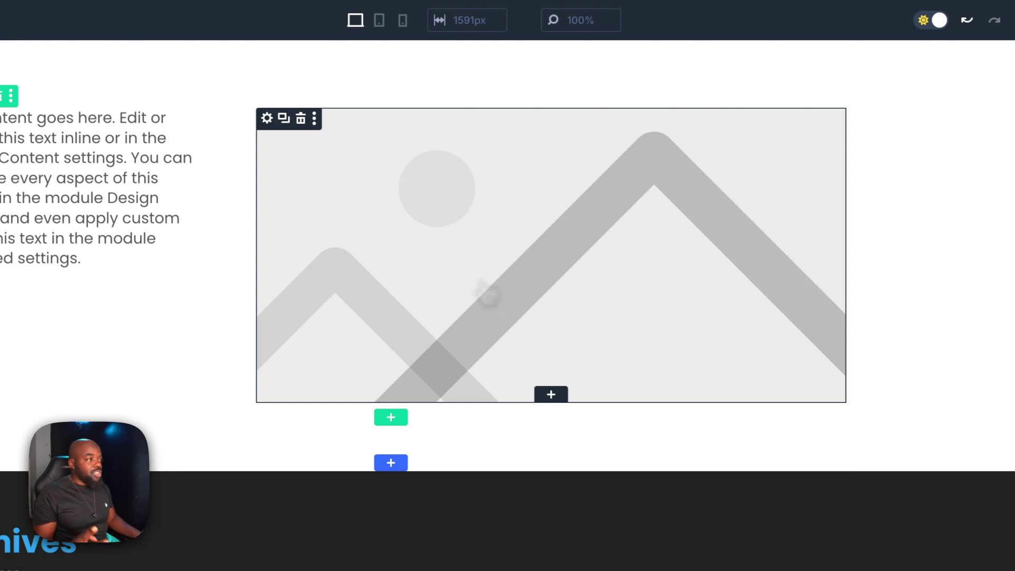
click(285, 120)
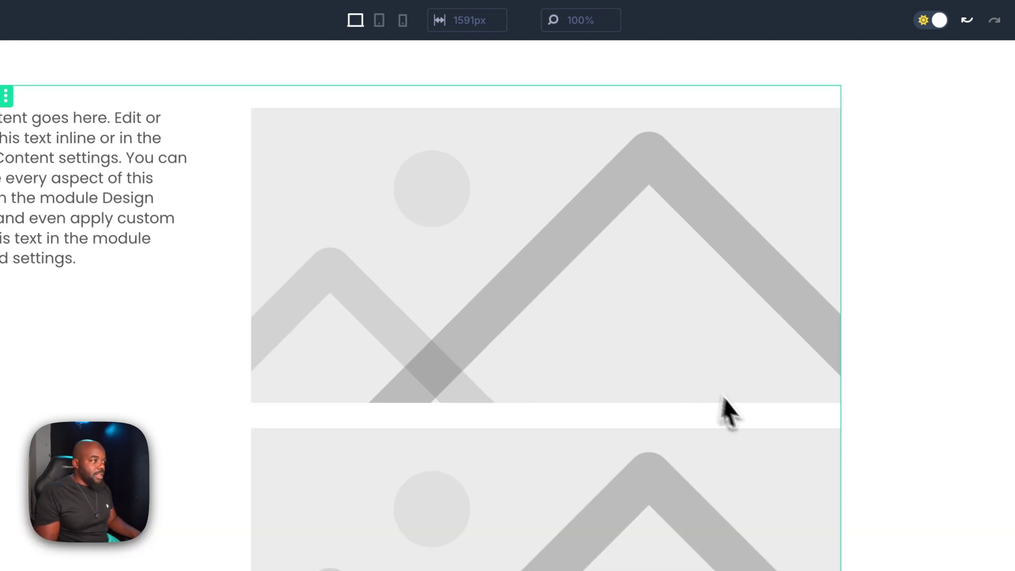
scroll(752, 413, down, 3)
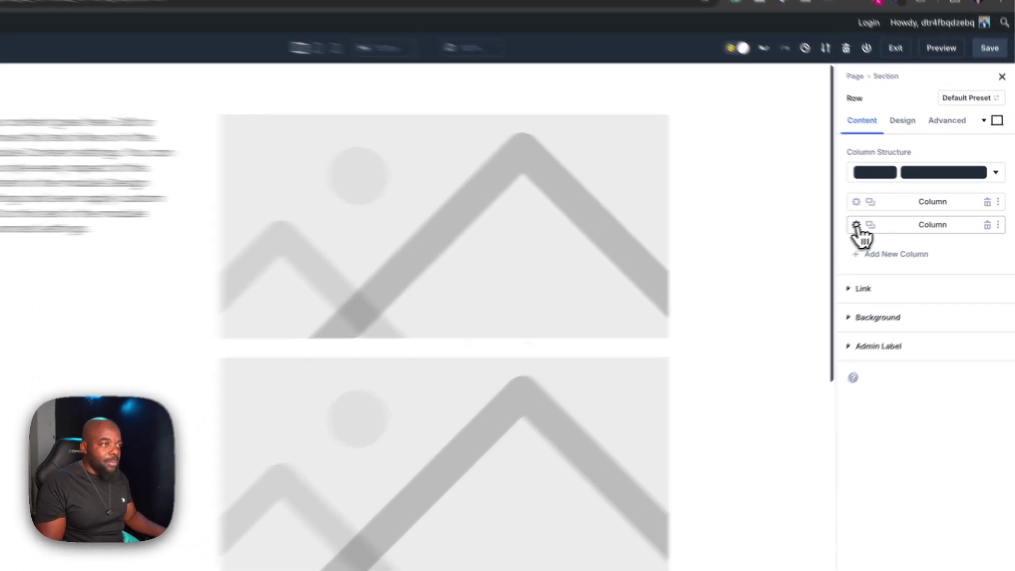
Step: Give the second column's Main Element the custom CSS "display: flex;" and "gap:20px;"
click(884, 221)
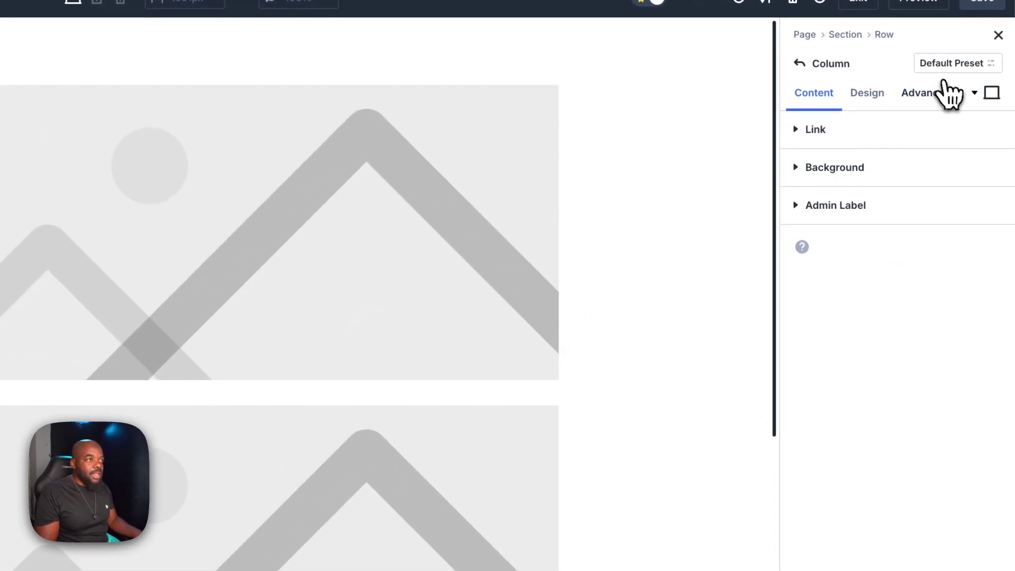
click(940, 100)
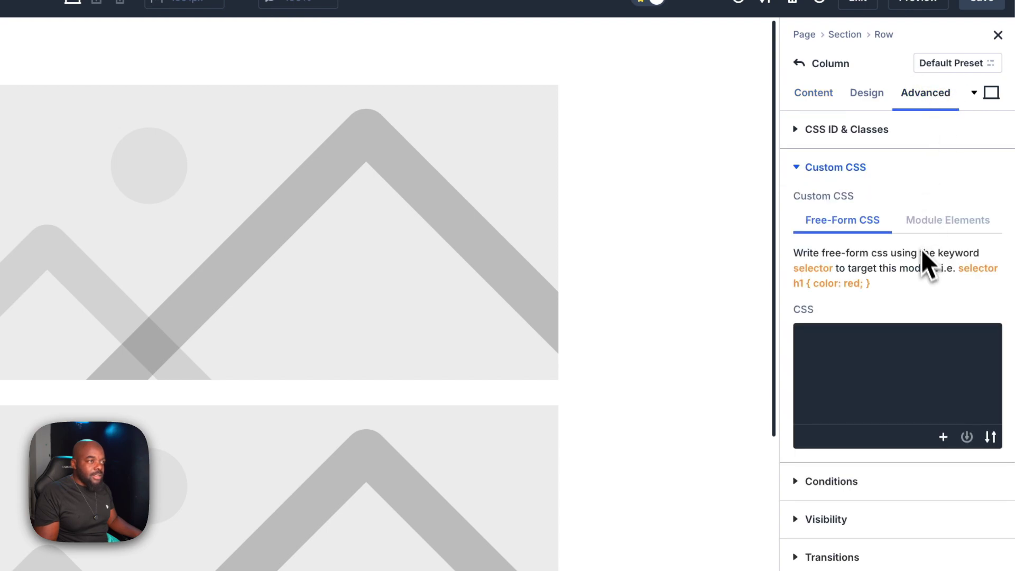
click(951, 239)
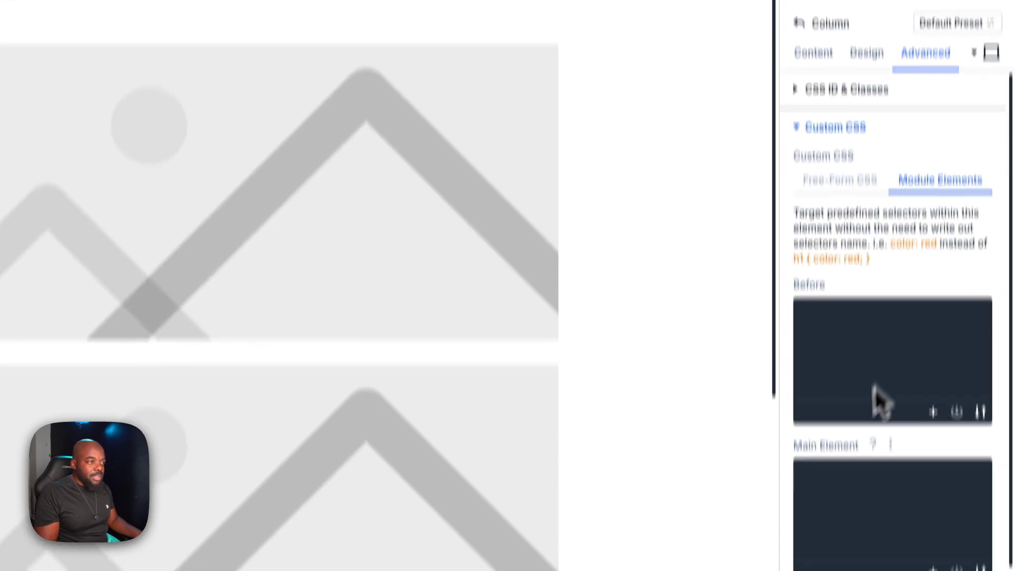
click(842, 370)
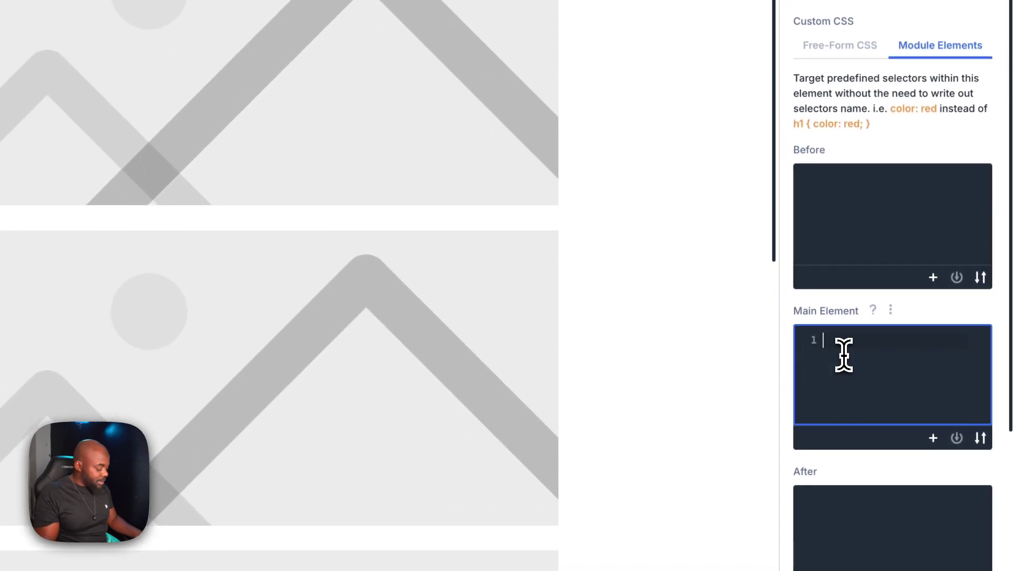
text(display: flex;)
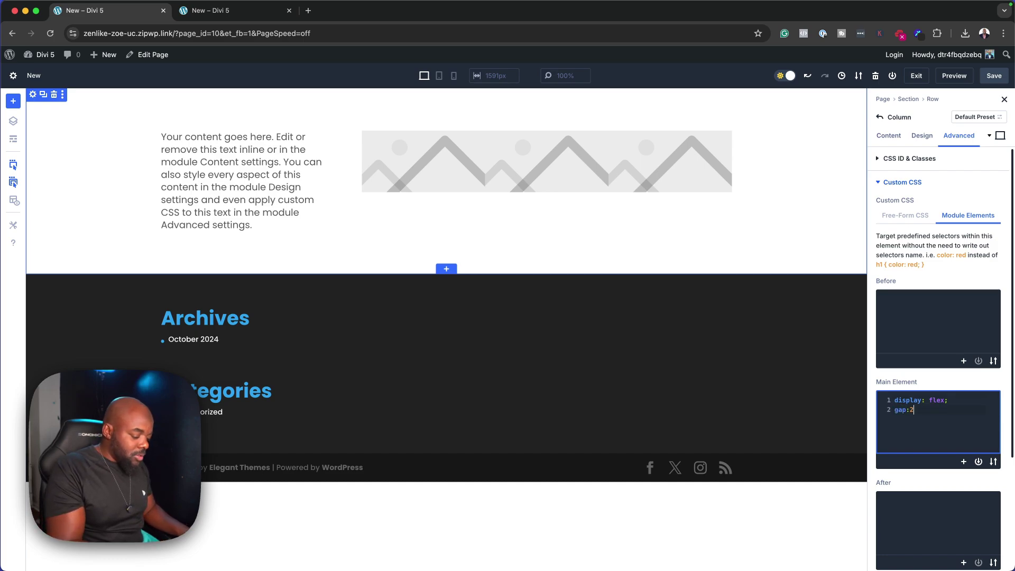
text(x;)
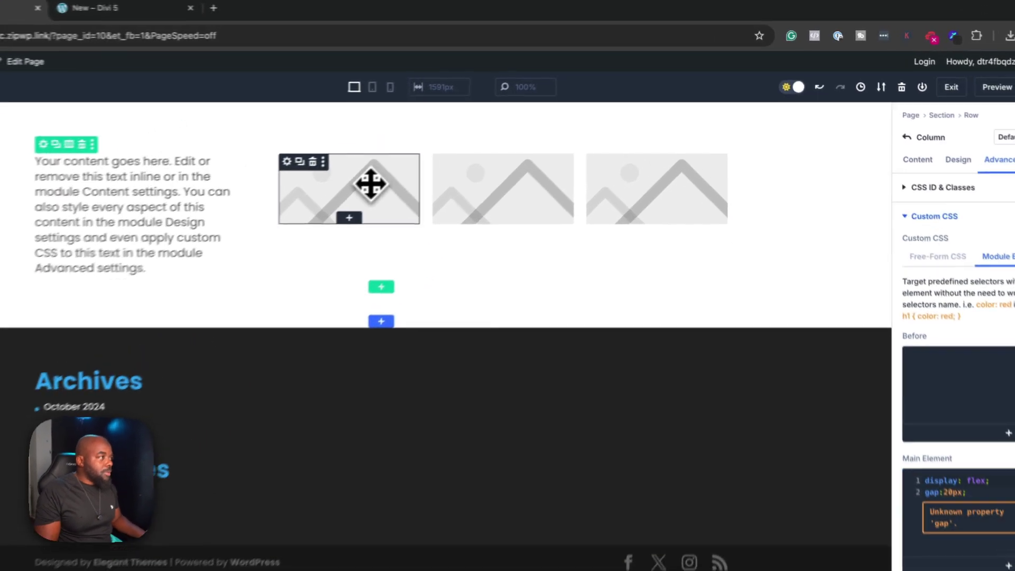
Step: Fill the first image placeholder with pexels-pixabay-157675.jpg, the man in the black coat, from the media library
click(439, 159)
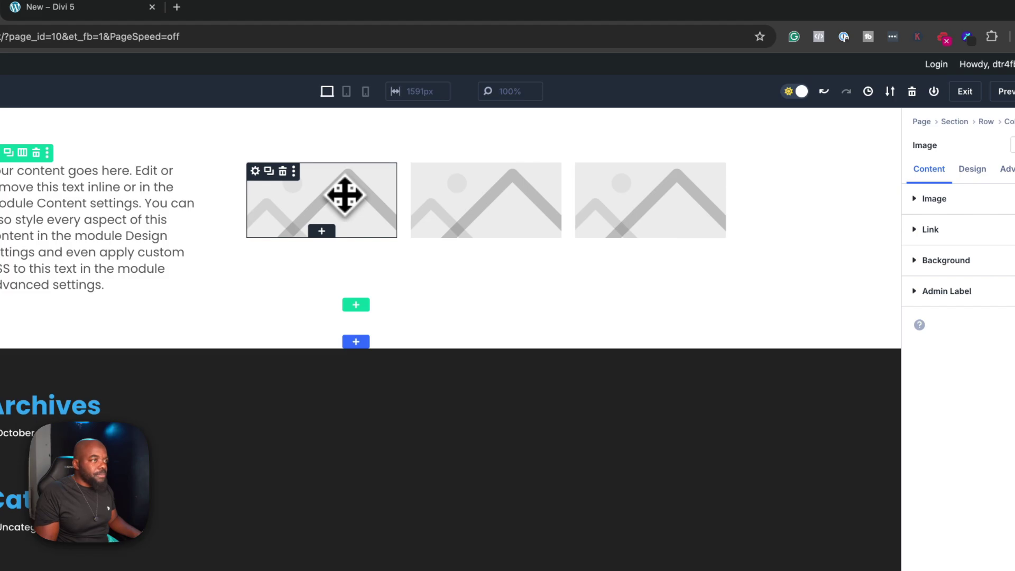
click(922, 199)
click(920, 264)
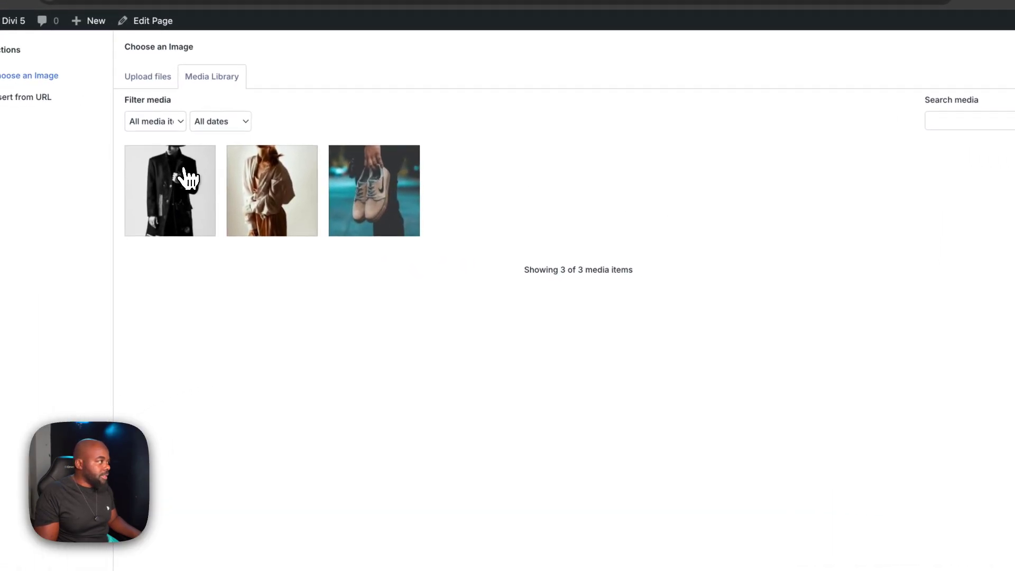
click(182, 225)
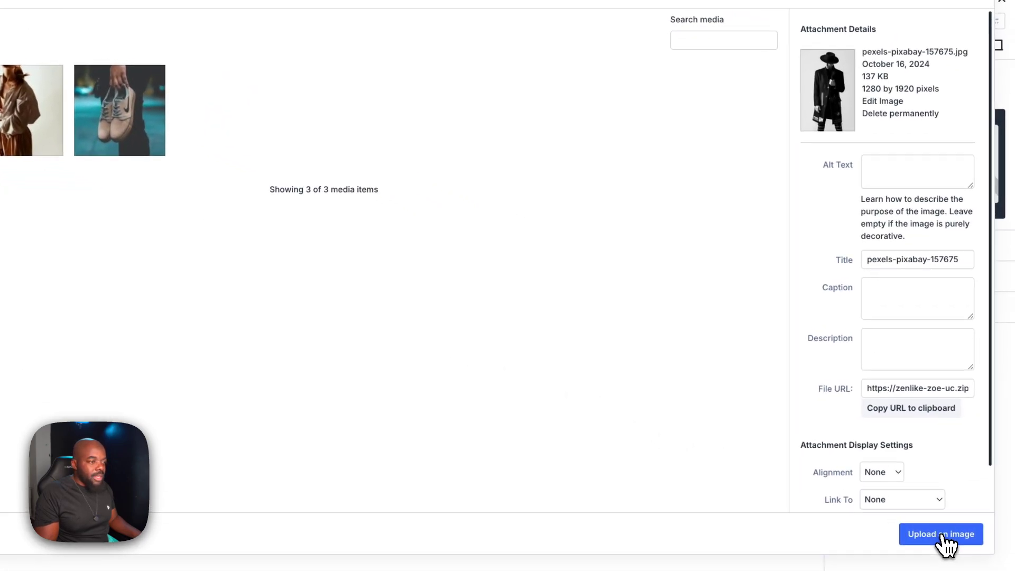
click(942, 528)
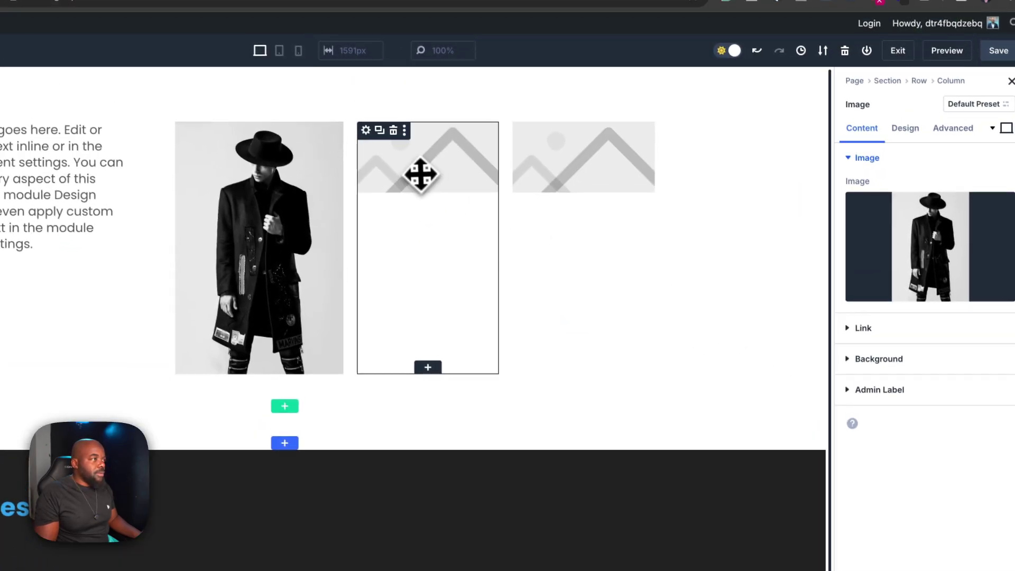
Step: Fill the second image placeholder with the media library photo of the woman in the beige shirt and brown skirt
click(410, 95)
click(952, 271)
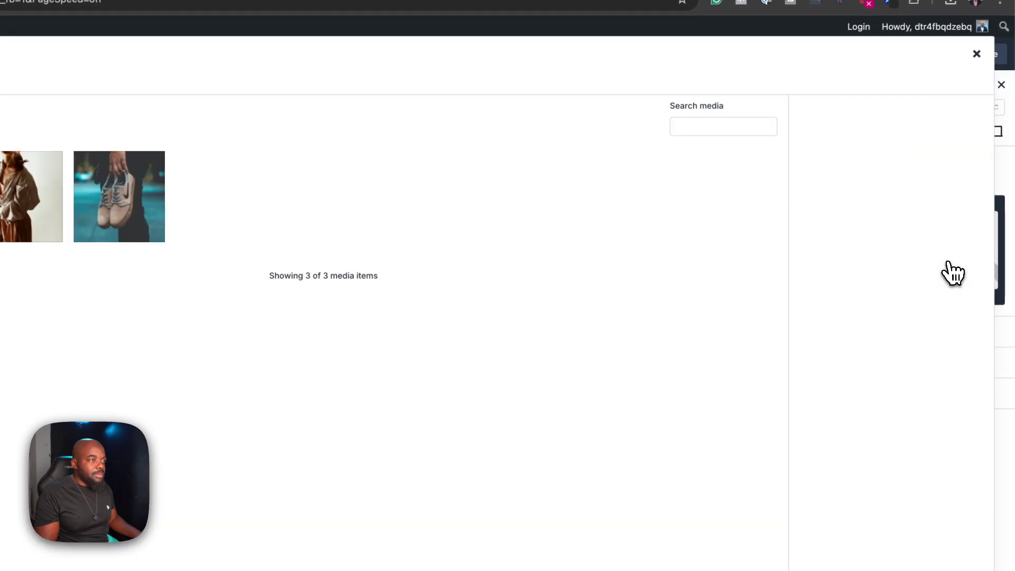
click(209, 156)
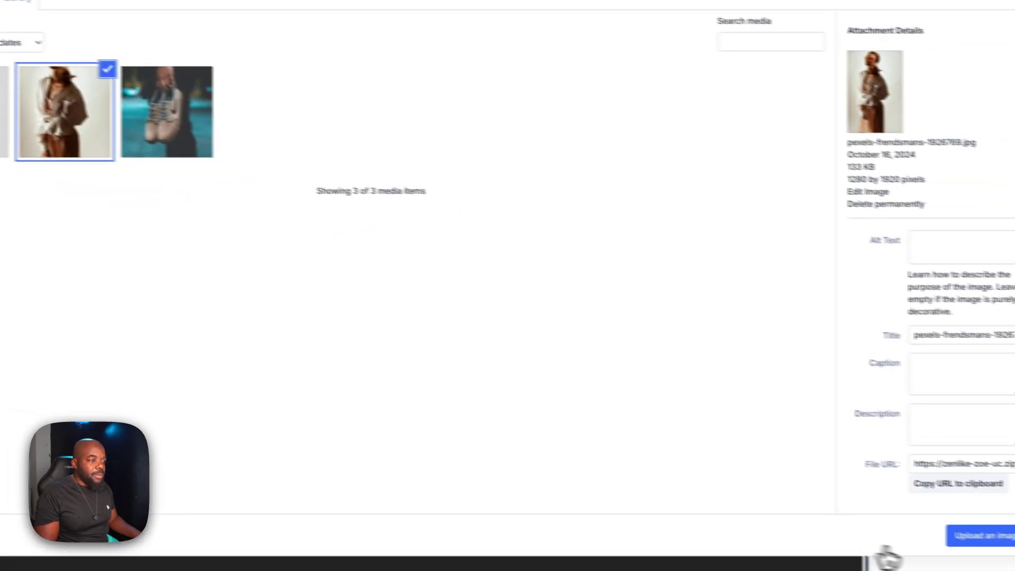
click(944, 529)
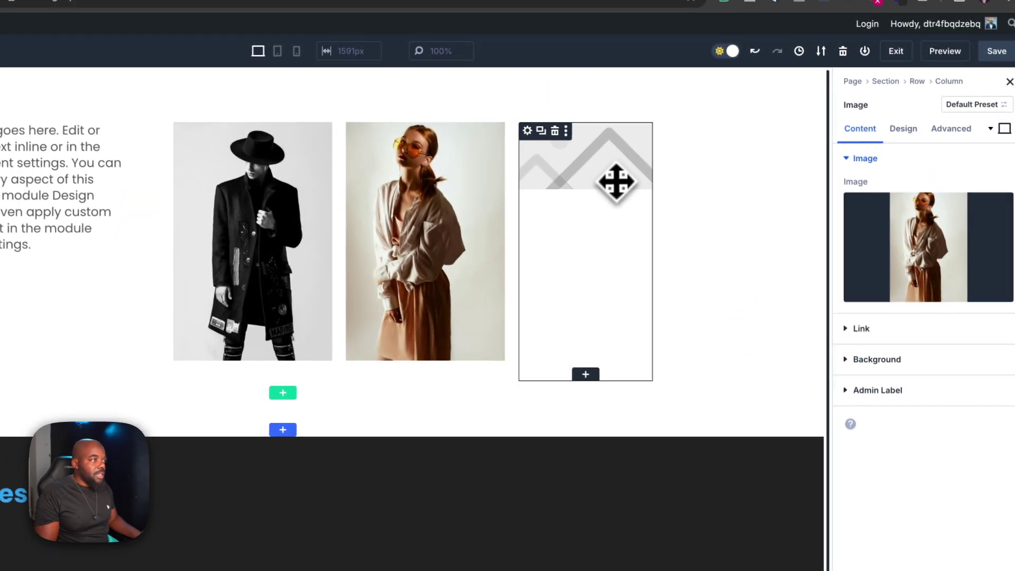
Step: Fill the third image placeholder with shoes-8212405_1920.jpg from the media library
click(921, 275)
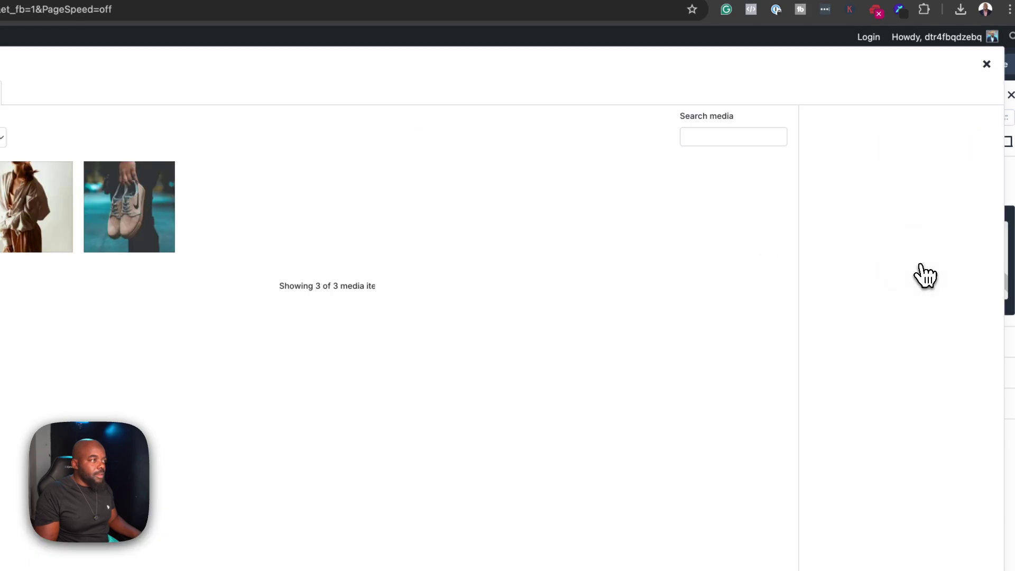
click(302, 194)
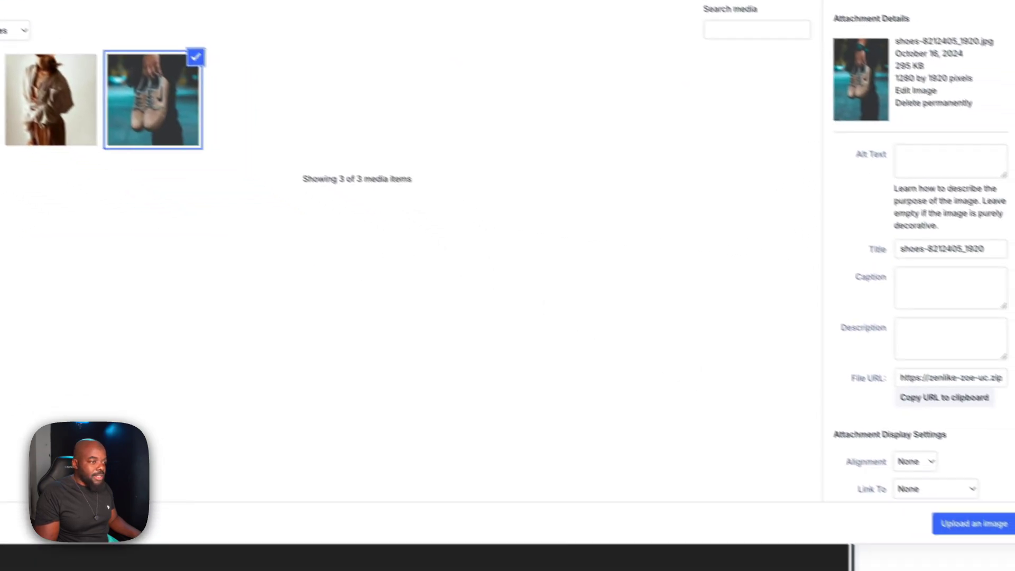
click(931, 504)
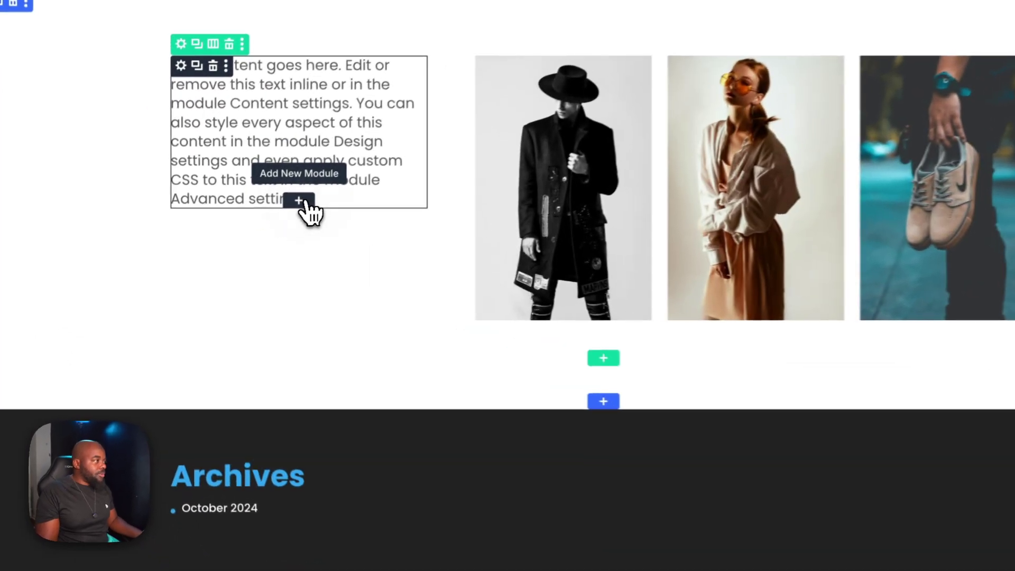
Step: Add a Button module below the text module in the narrow column
click(243, 225)
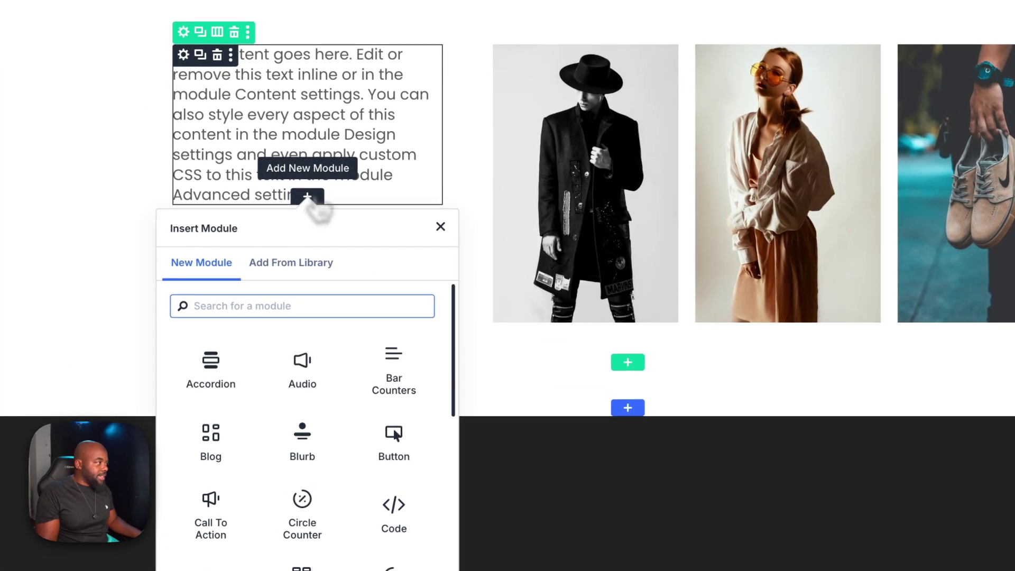
text(button)
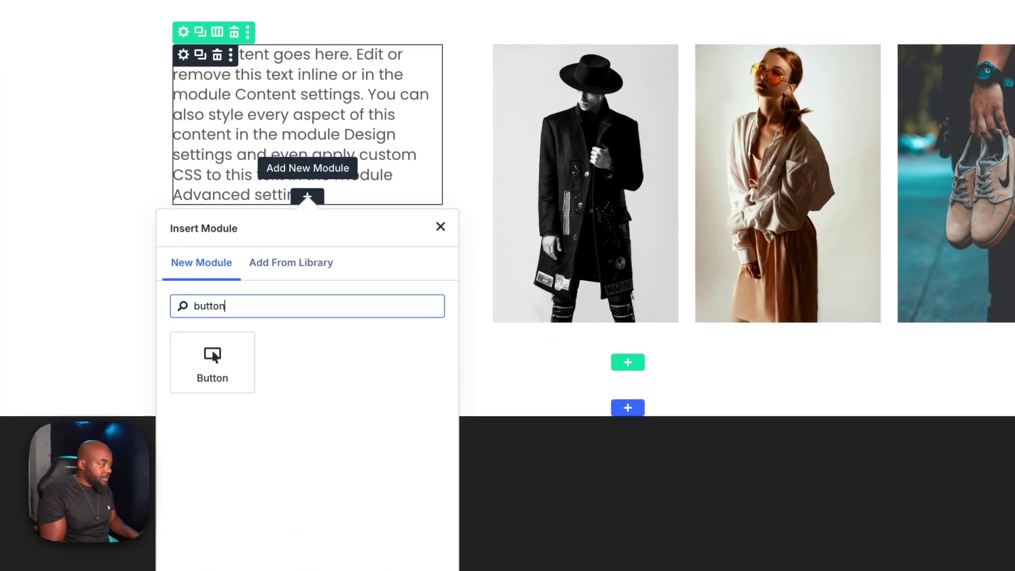
click(212, 362)
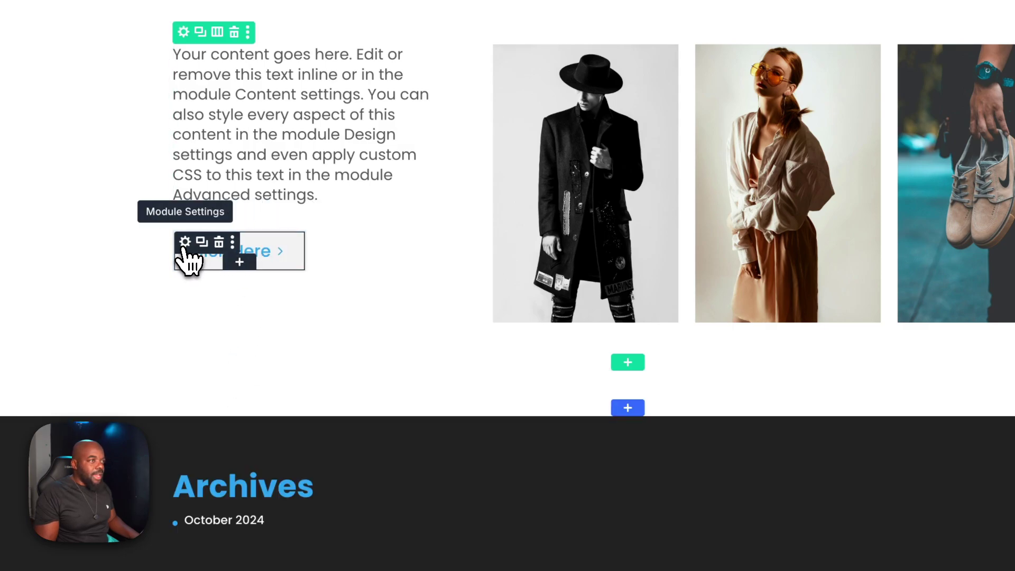
Step: Change the new button's text to "Start Shopping"
click(185, 243)
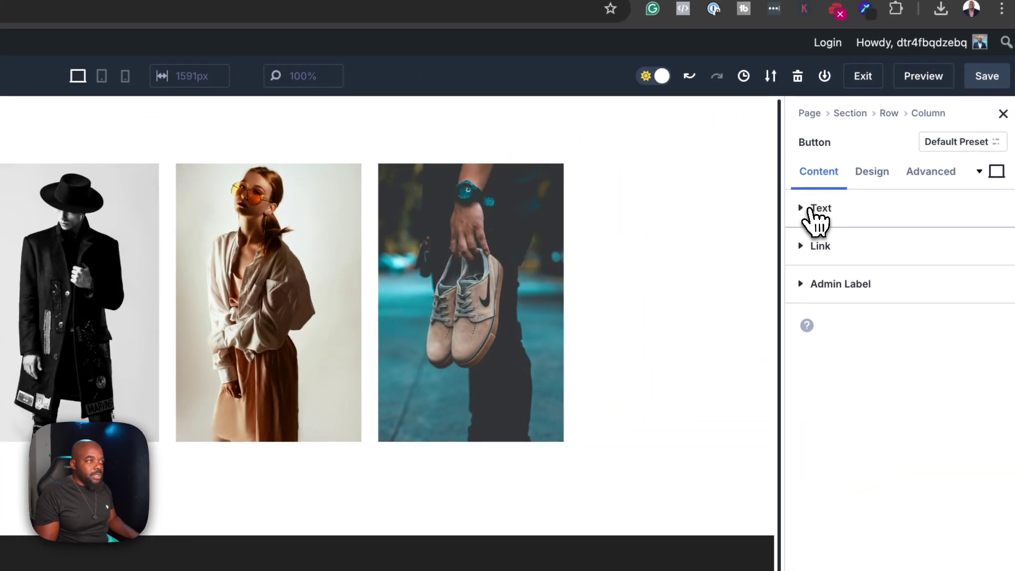
click(799, 211)
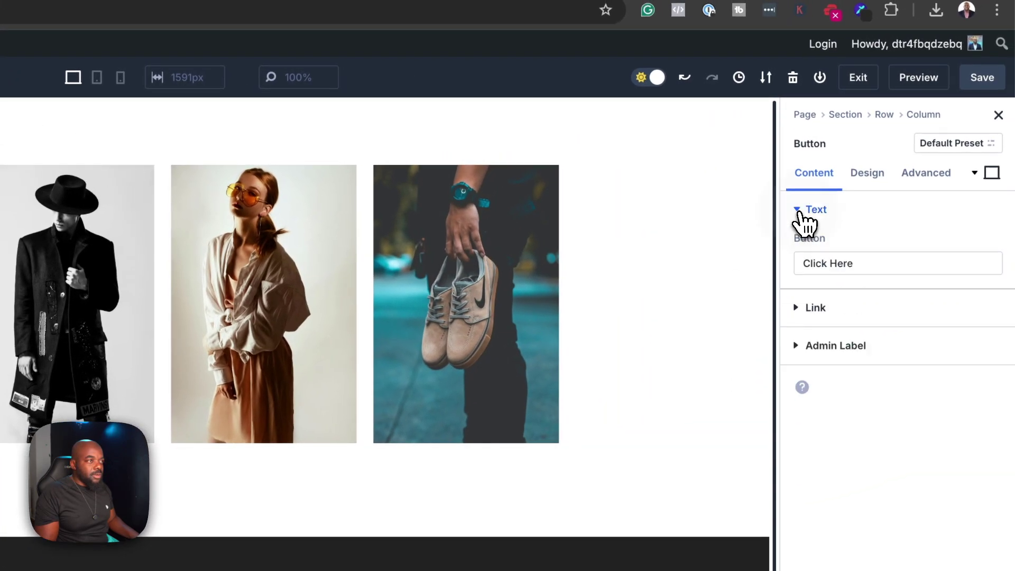
click(883, 264)
key(alt+shift+Left)
key(alt+shift+Left)
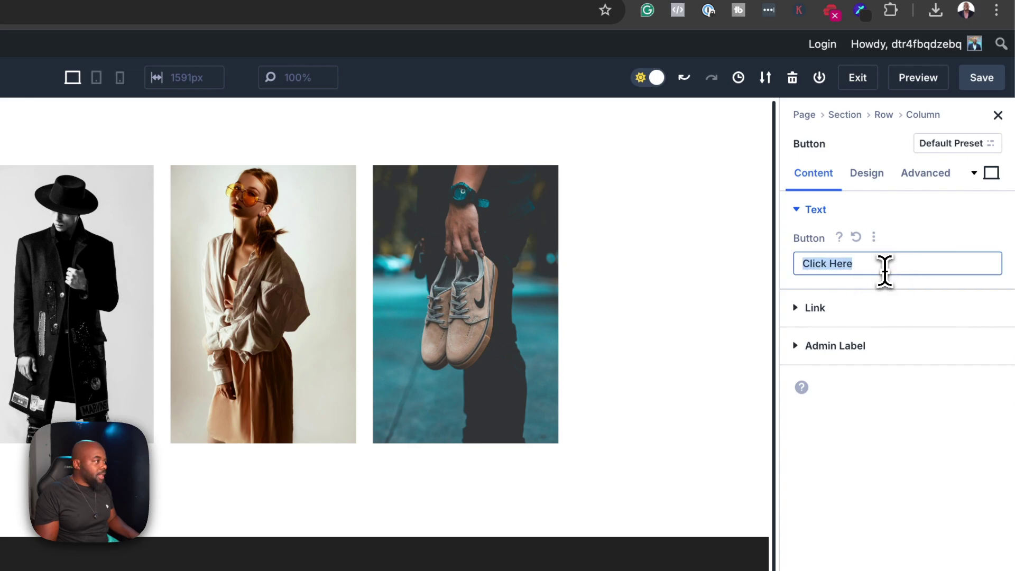
text(Start Shopping)
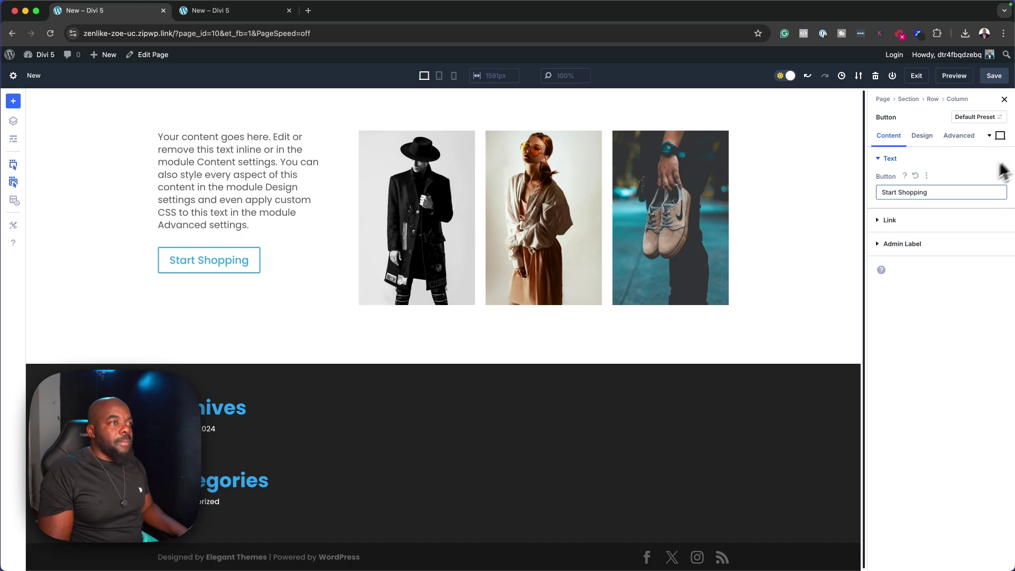
Step: Open the Start Shopping button's link URL for editing
click(889, 220)
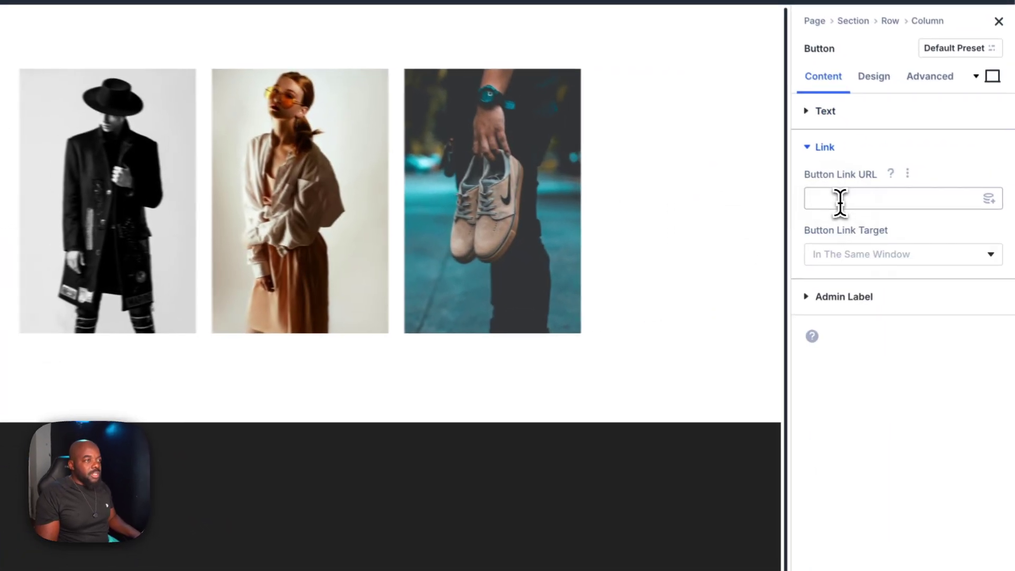
click(840, 200)
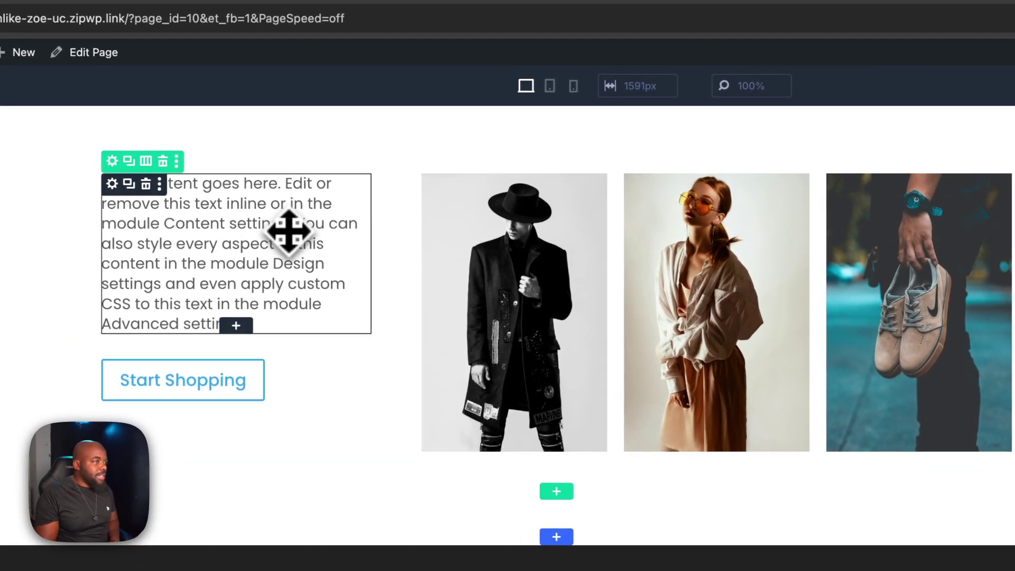
Step: Replace the text module's placeholder body with the paragraph running from "Lorem ipsum dolor sit amet" to "semper suscipit posuere a pede."
click(288, 231)
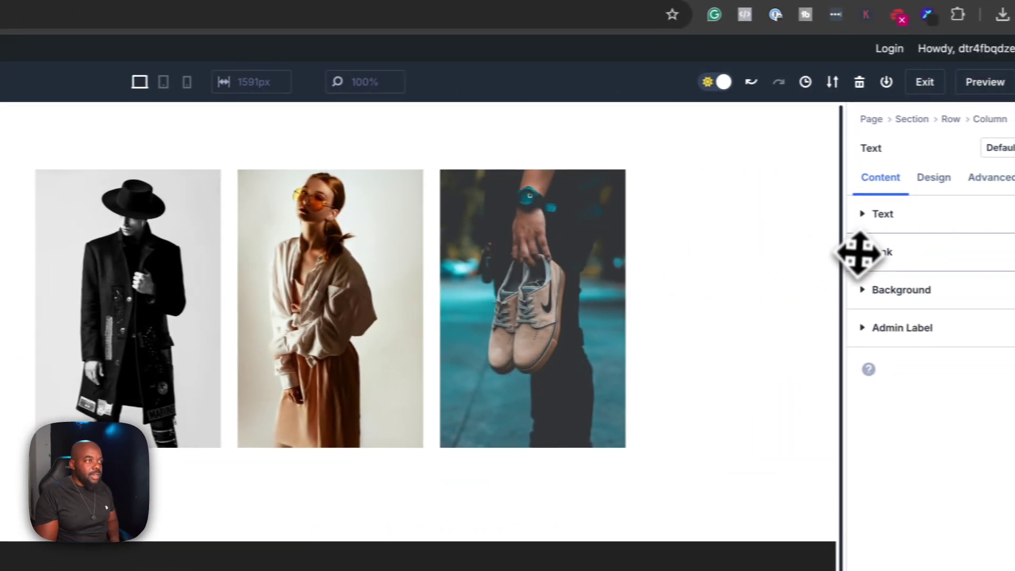
click(867, 215)
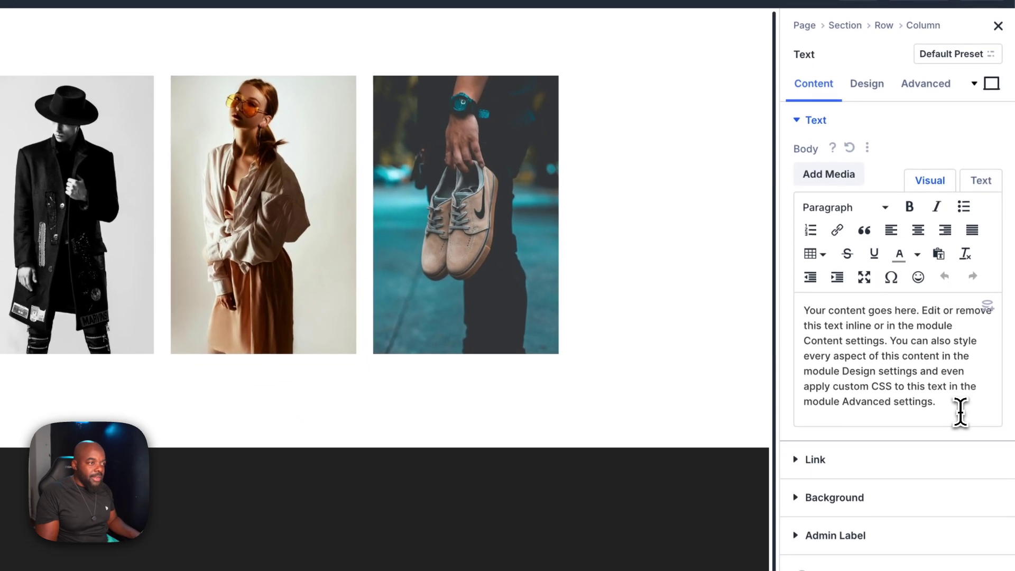
drag(960, 411, 766, 315)
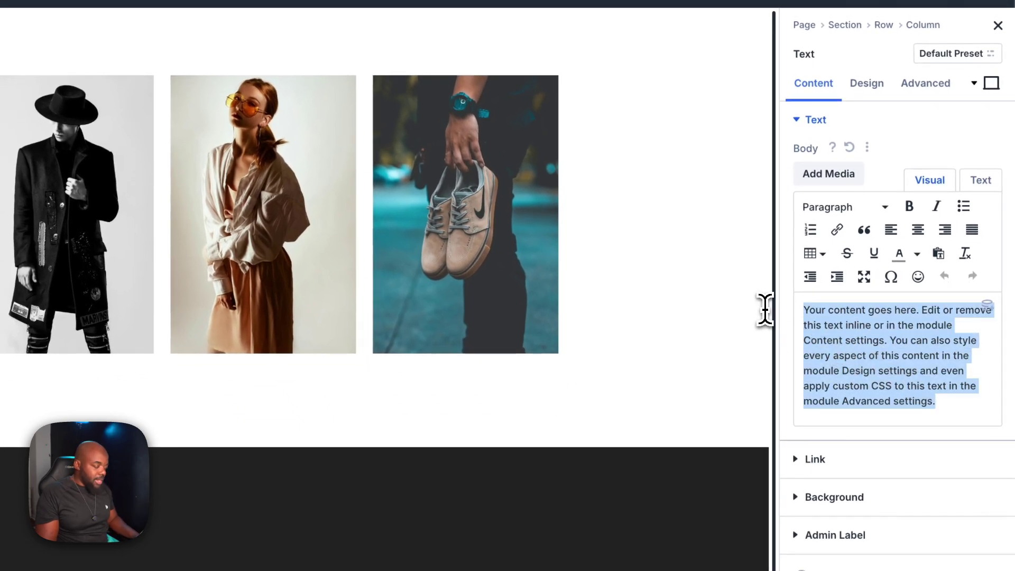
text(Lorem ipsum dolor sit amet, consectetuer adipiscing elit. Donec odio. Quisque volutpat mattis eros. Nullam malesuada erat ut turpis. Suspendisse urna nibh viverra non semper suscipit posuere a pede.)
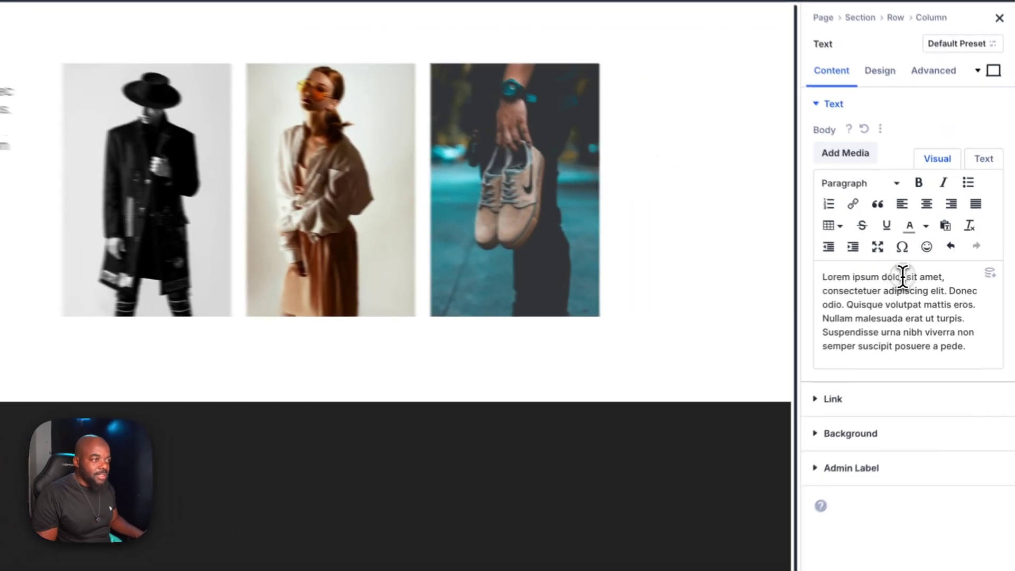
Step: Trim and split the body into three paragraphs: "Lorem ipsum dolor", "Quisque volutpat mattis eros." and the remaining text starting with "Nullam malesuada"
mouse_move(936, 279)
mouse_down()
mouse_move(969, 286)
mouse_move(932, 294)
mouse_up()
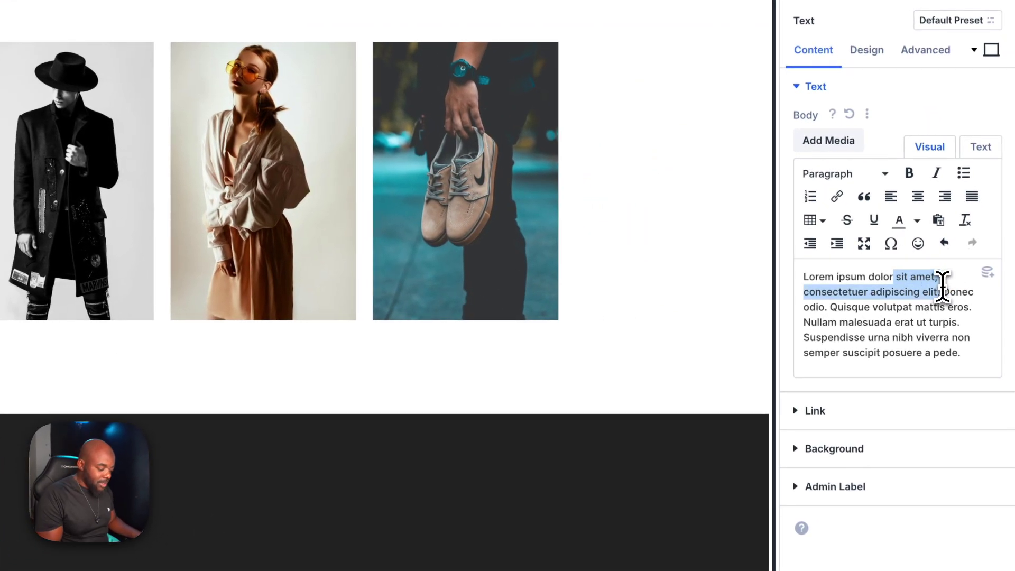
key(BackSpace)
key(Return)
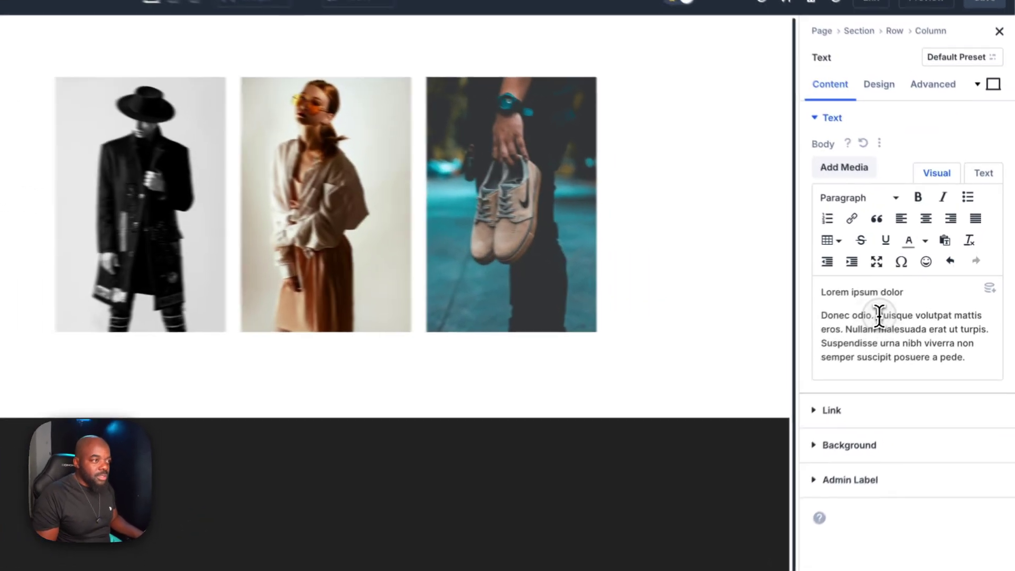
drag(922, 294, 875, 295)
key(BackSpace)
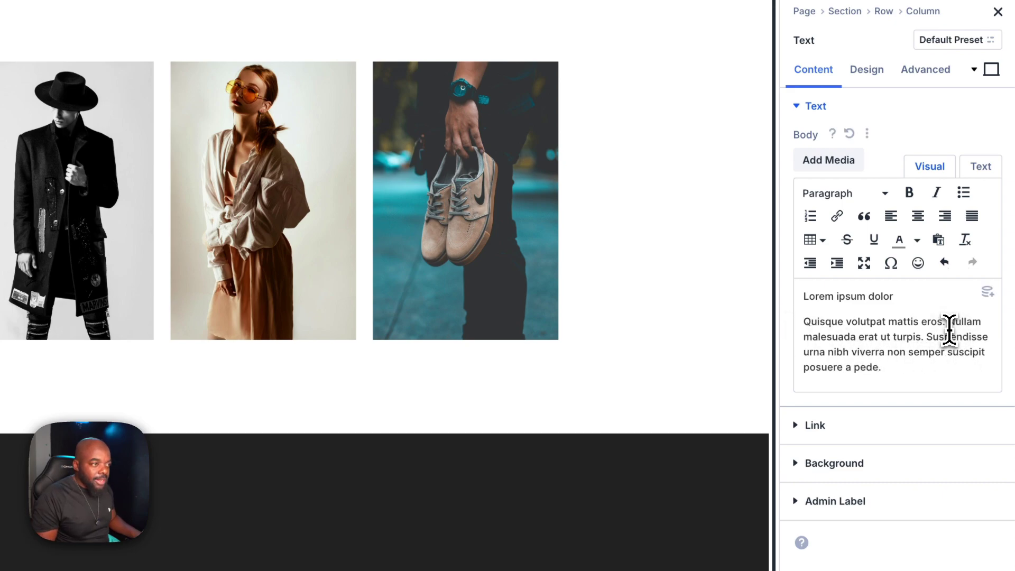
key(Return)
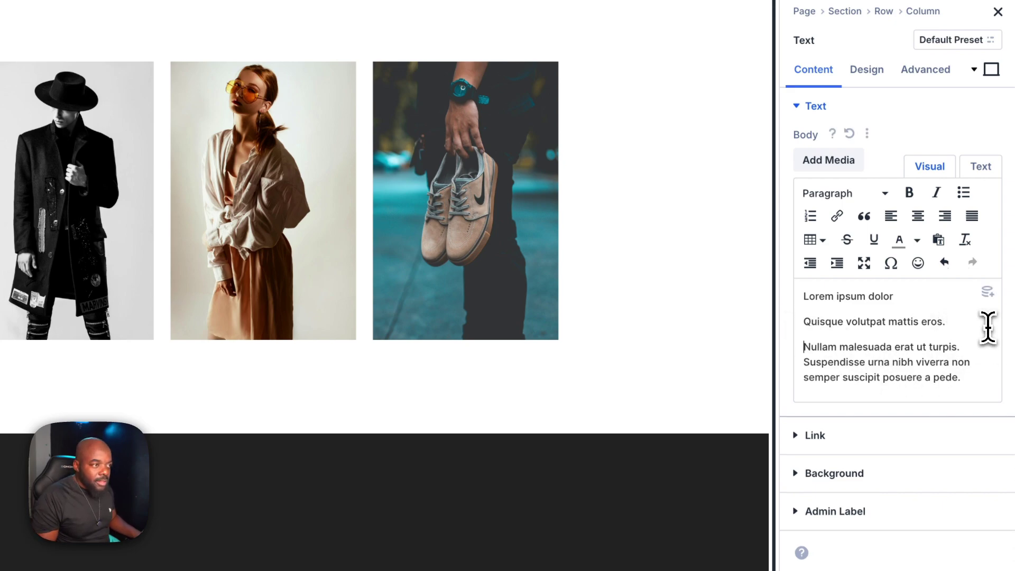
Step: Format "Quisque volutpat mattis eros." as Heading 2 and shorten the last paragraph so it ends at "Suspendisse."
drag(963, 322, 786, 324)
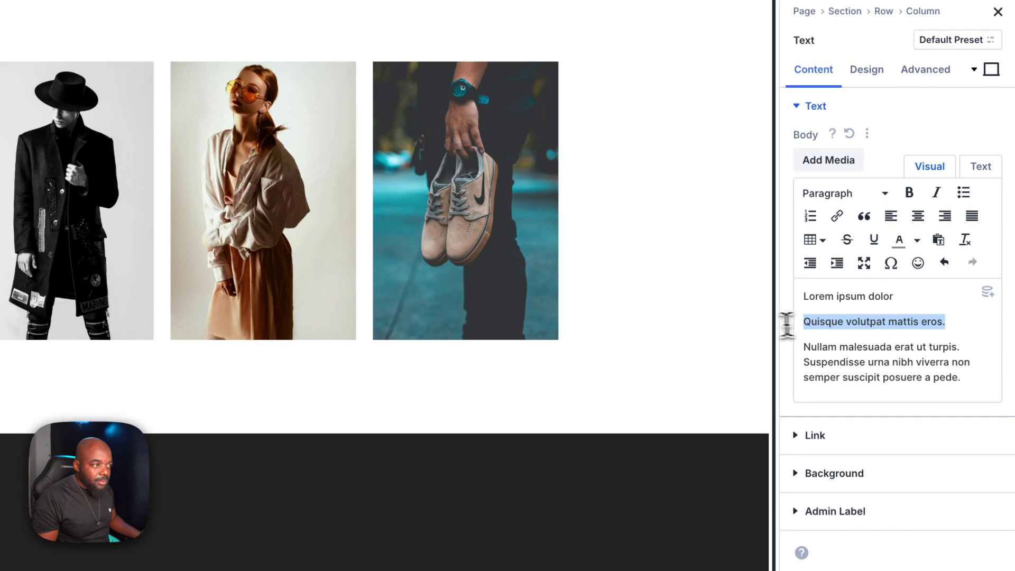
click(819, 200)
click(868, 273)
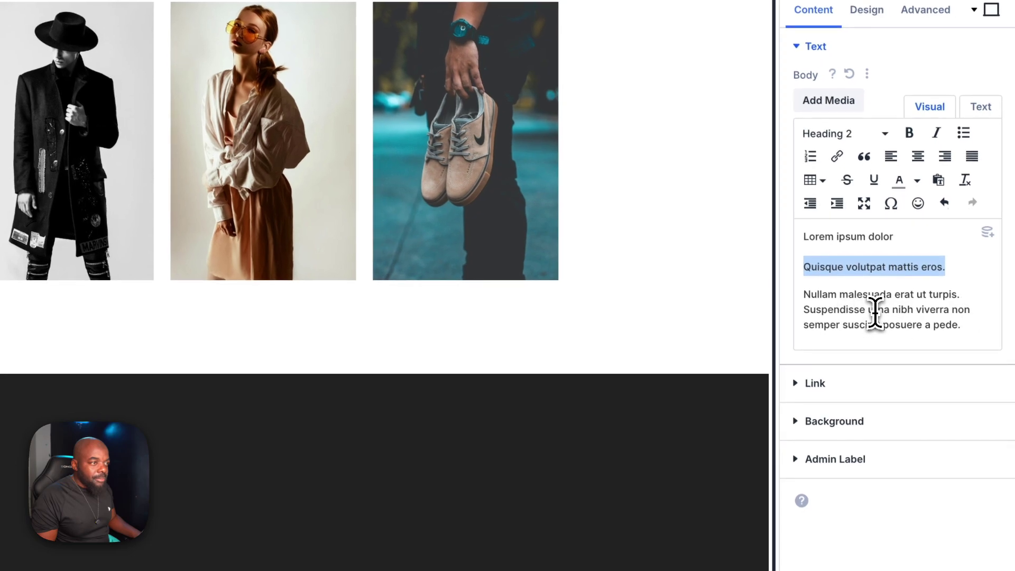
drag(867, 311, 968, 339)
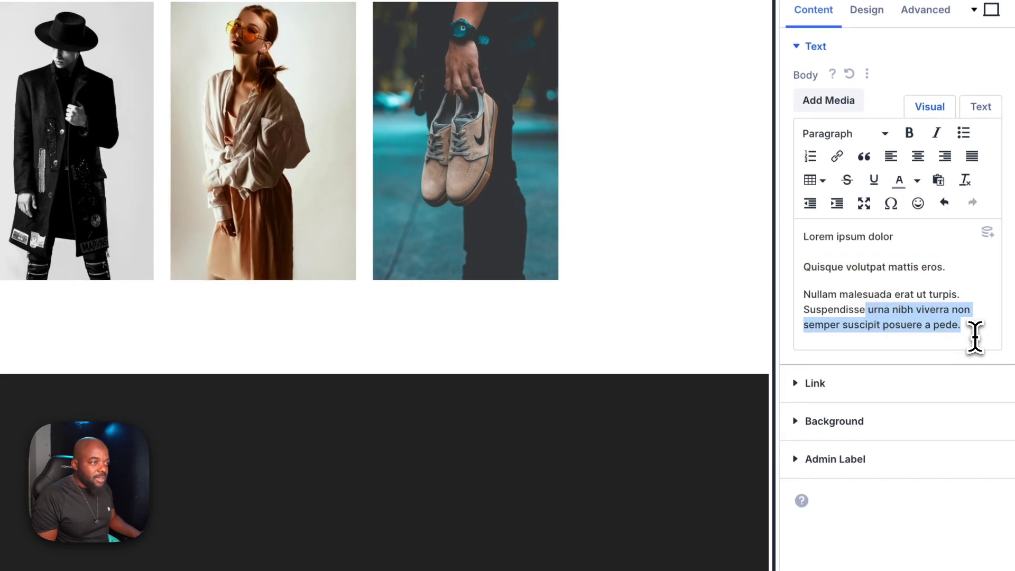
key(BackSpace)
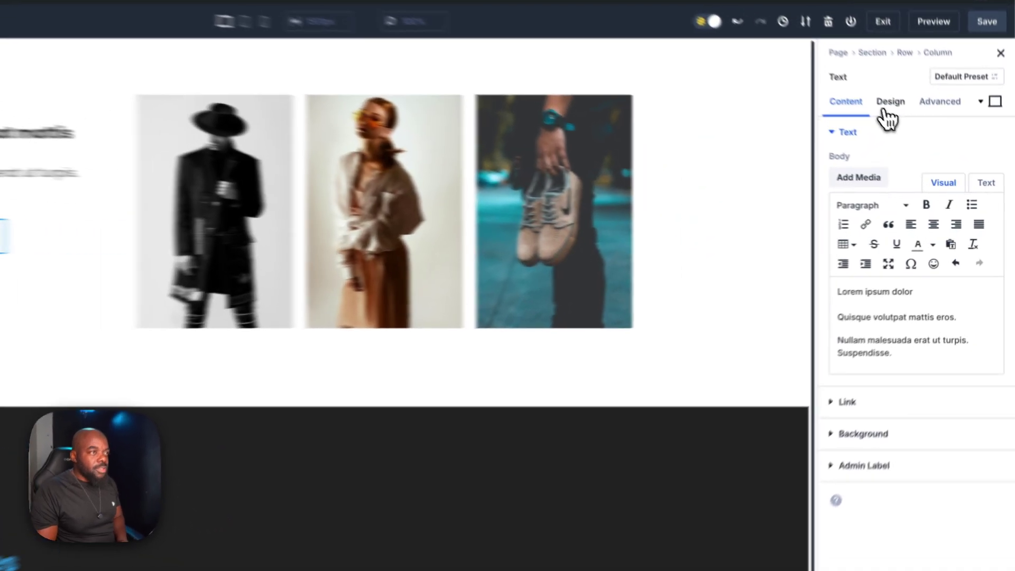
Step: Set the text module's H2 heading text size to 48px and its line height to 1.2em
click(922, 135)
click(840, 151)
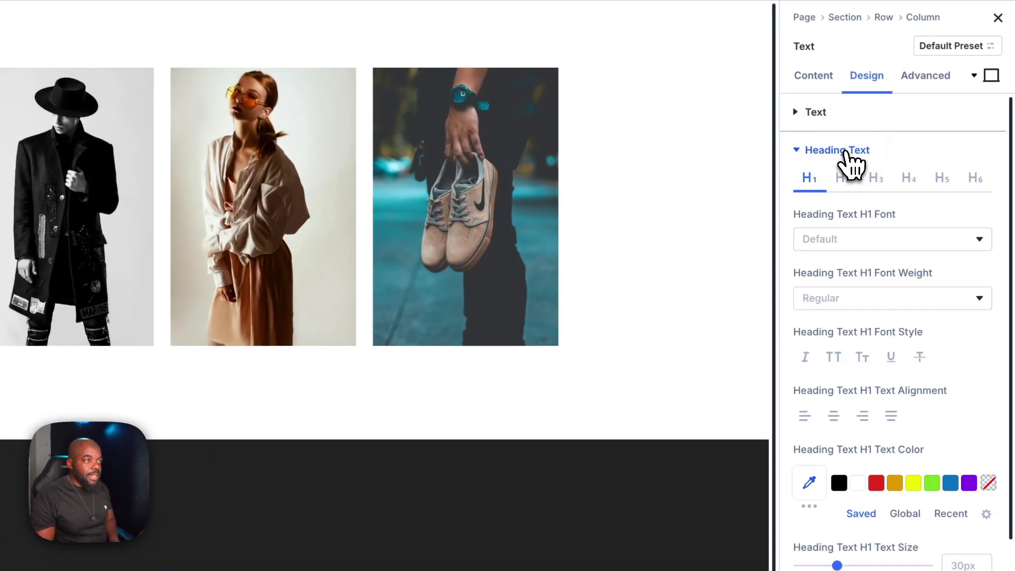
click(845, 186)
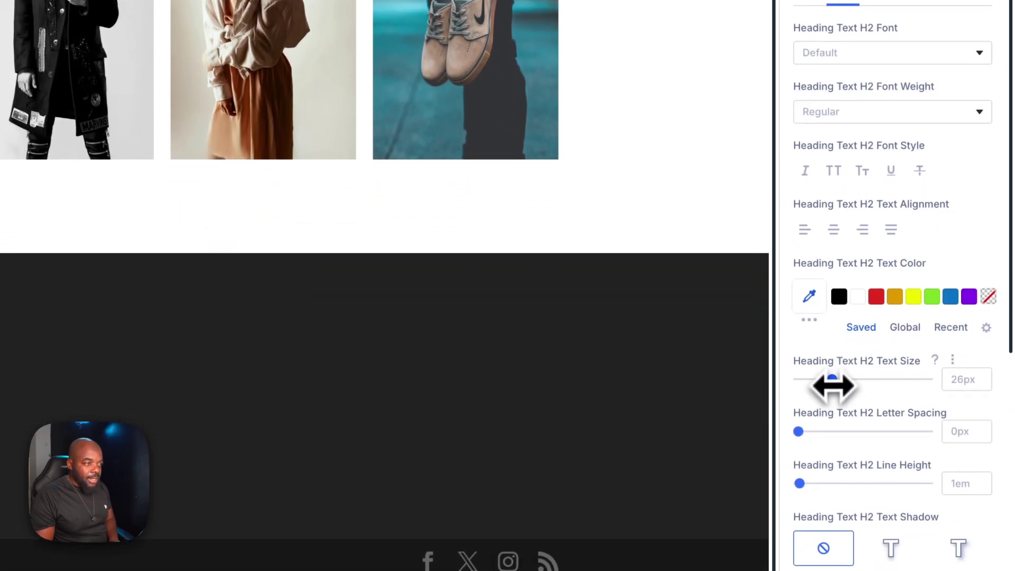
drag(832, 565, 841, 565)
drag(841, 384, 877, 386)
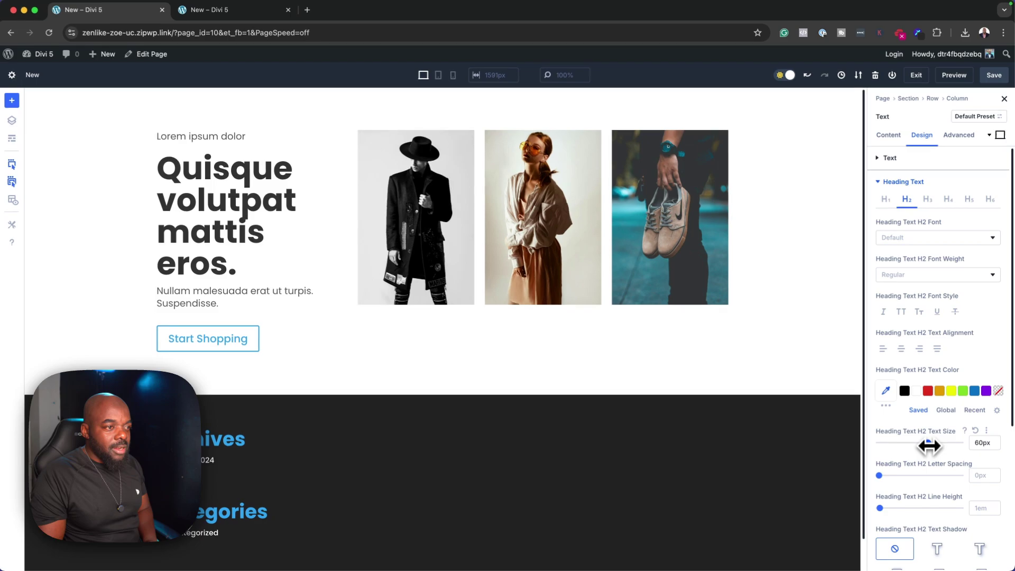
drag(929, 447, 920, 446)
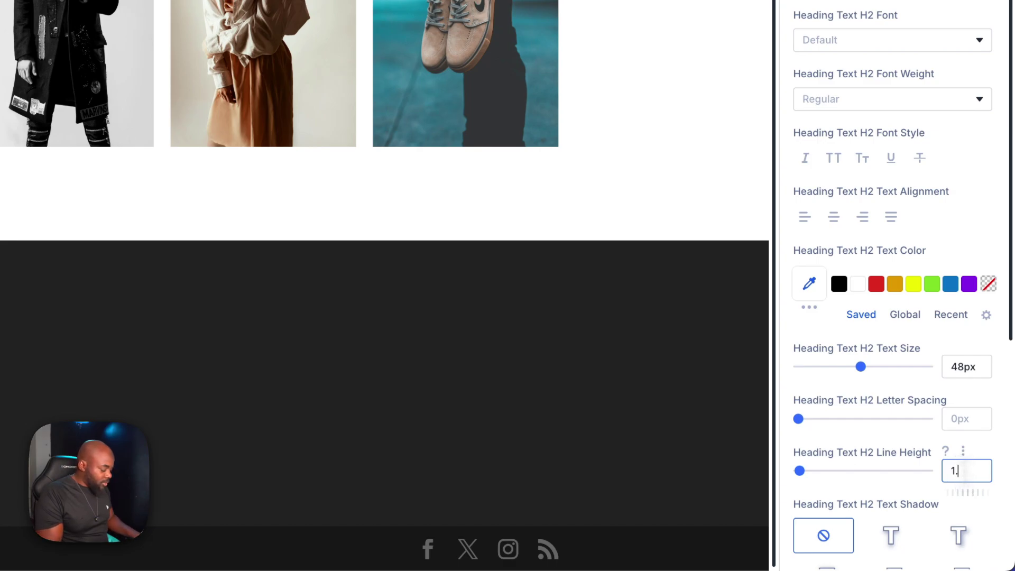
text(em)
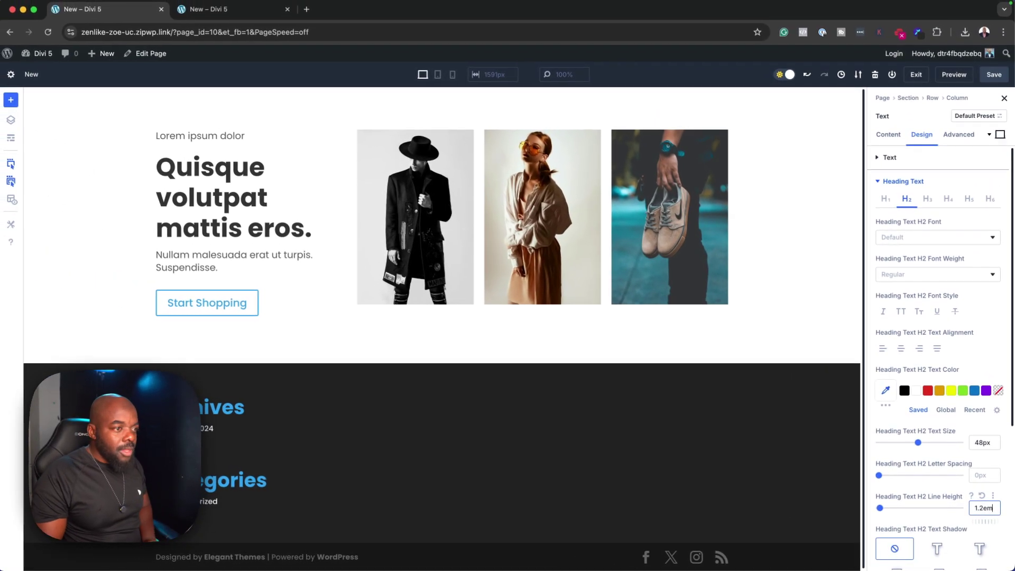
click(995, 511)
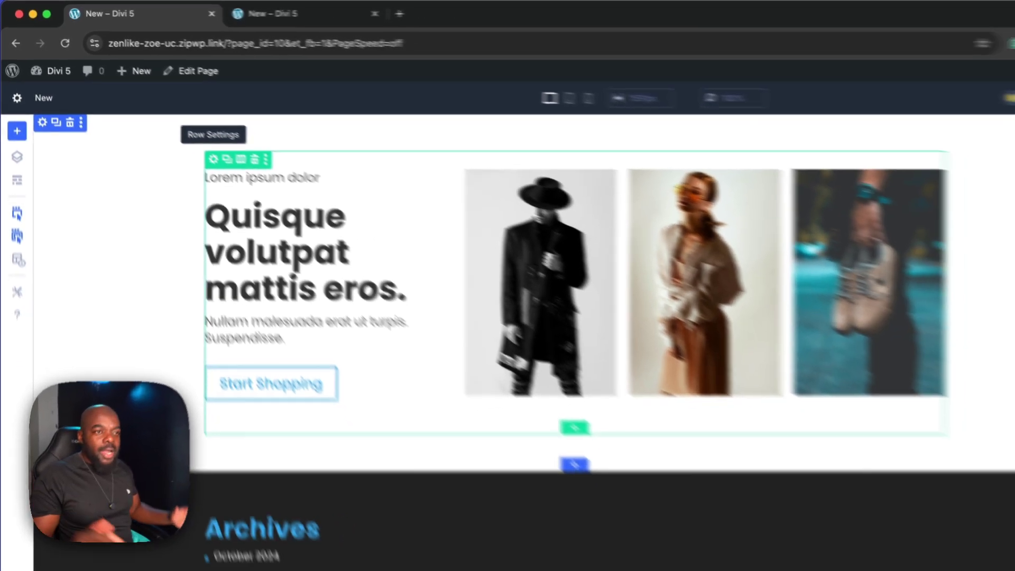
Step: Set both the max width and the width of the hero row to 90%
click(263, 196)
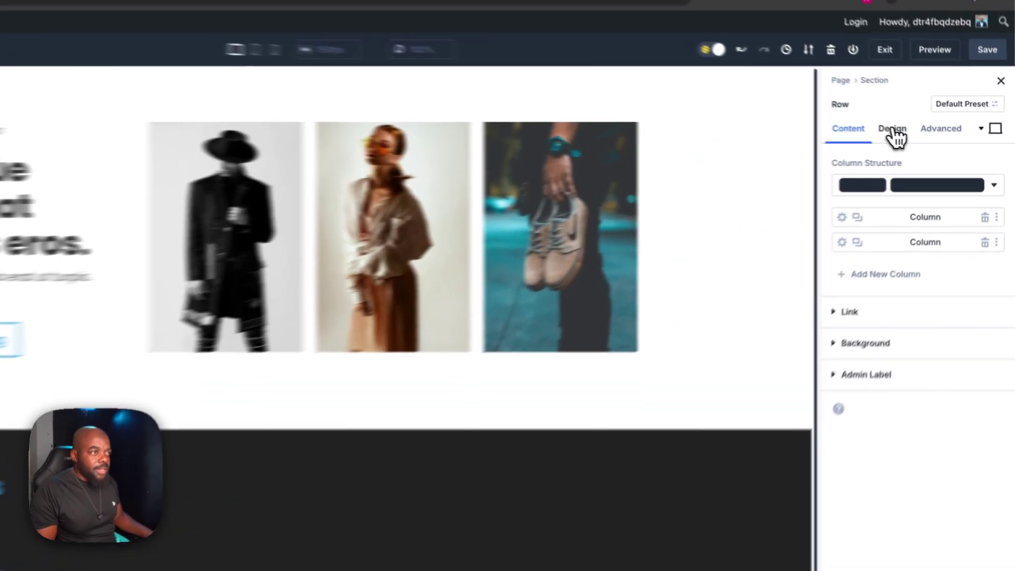
click(922, 136)
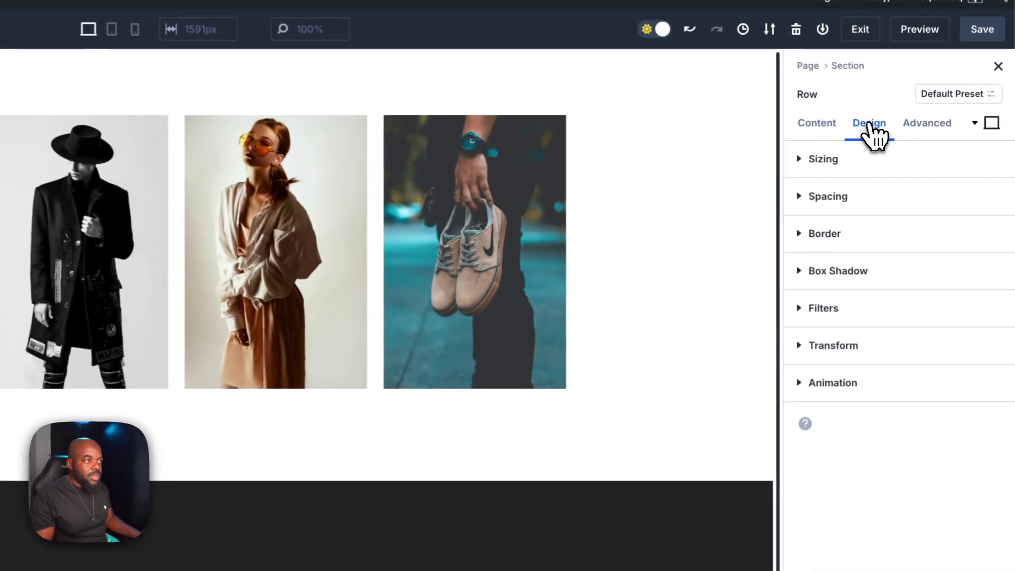
click(872, 160)
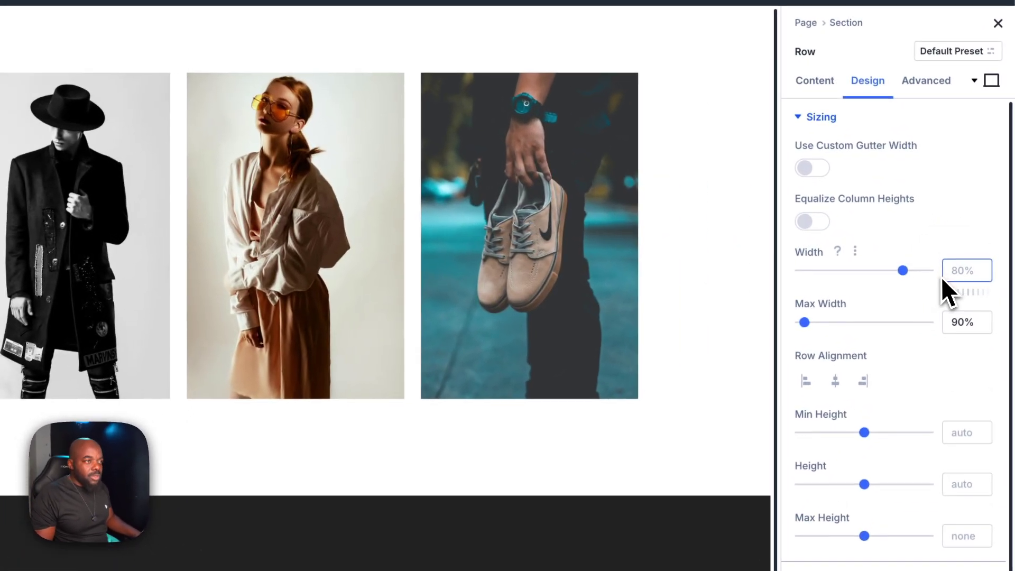
text(90)
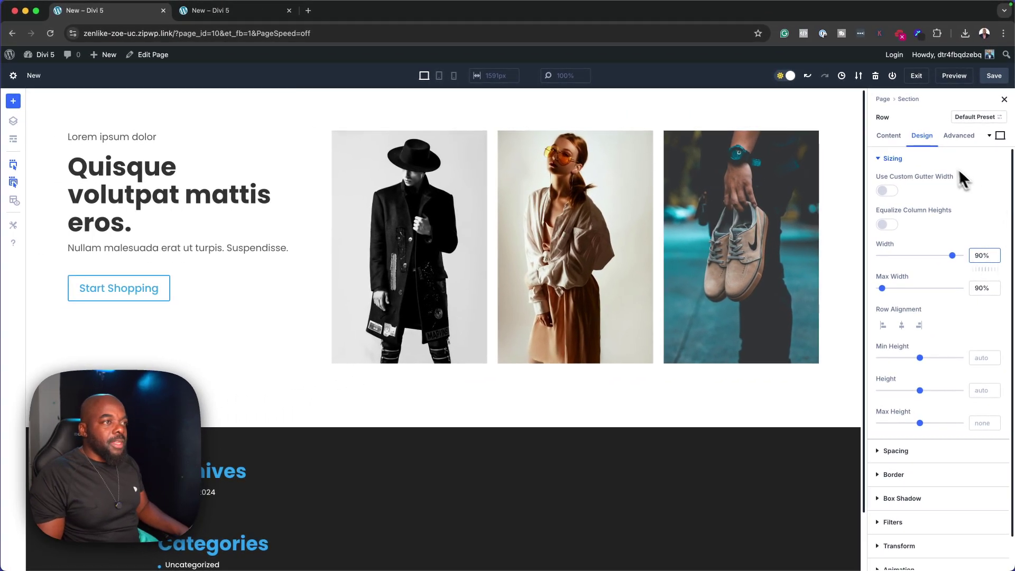
Step: Give the row a custom gutter width of 2 and equalize its column heights
click(905, 191)
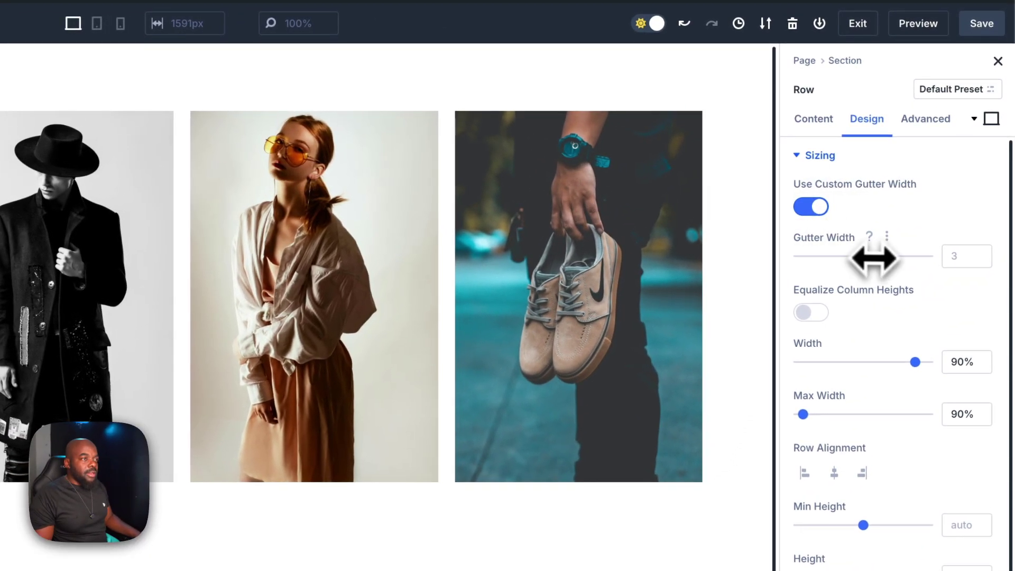
drag(891, 260, 860, 260)
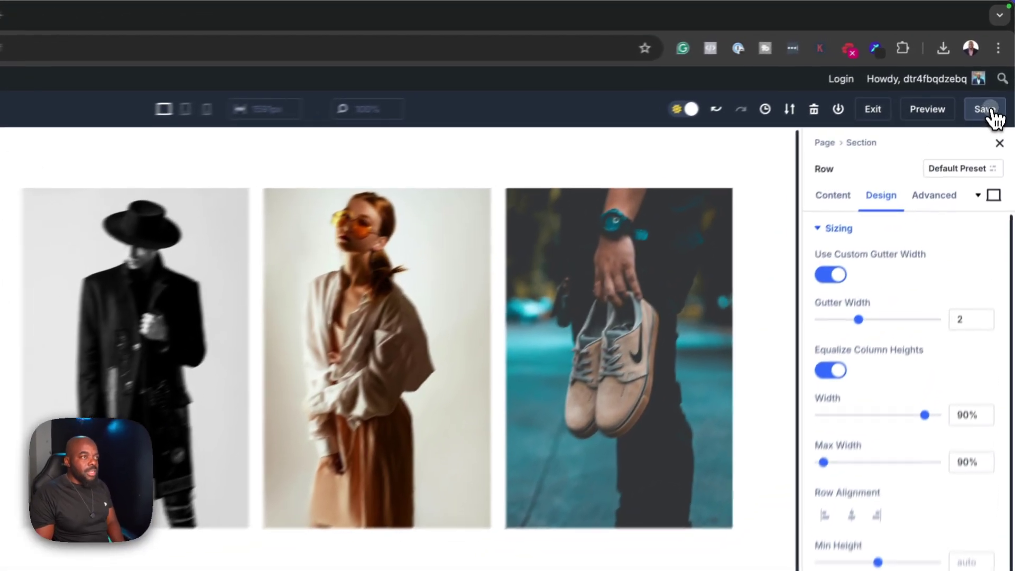
Step: Save the page, preview it in a separate browser tab, and return to the builder
click(994, 77)
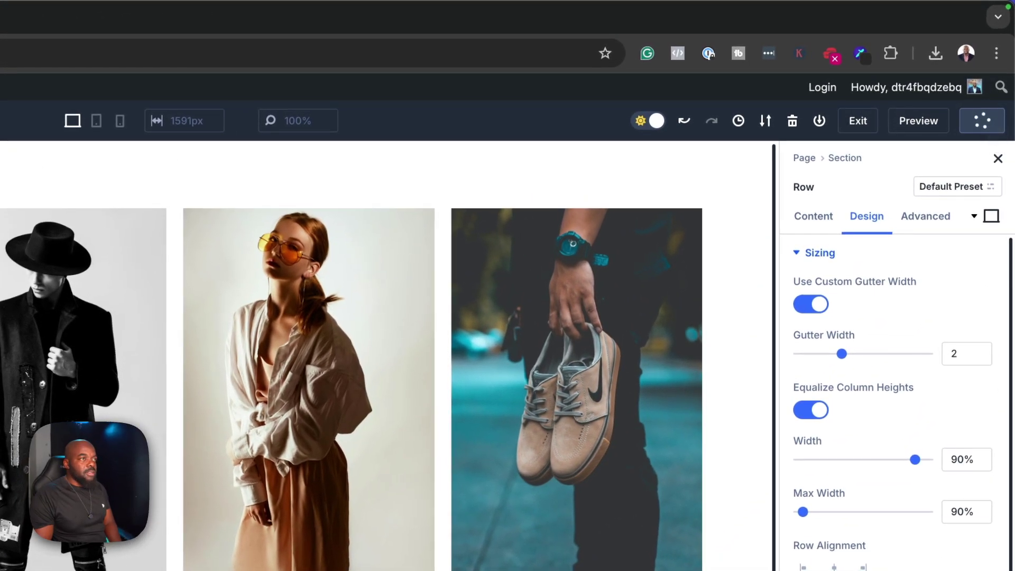
click(923, 122)
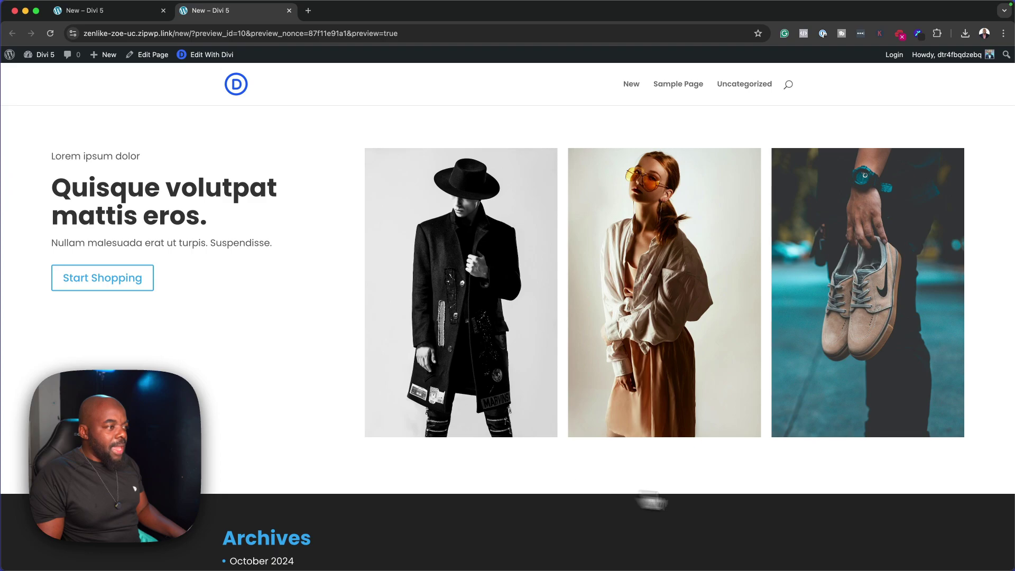
click(152, 12)
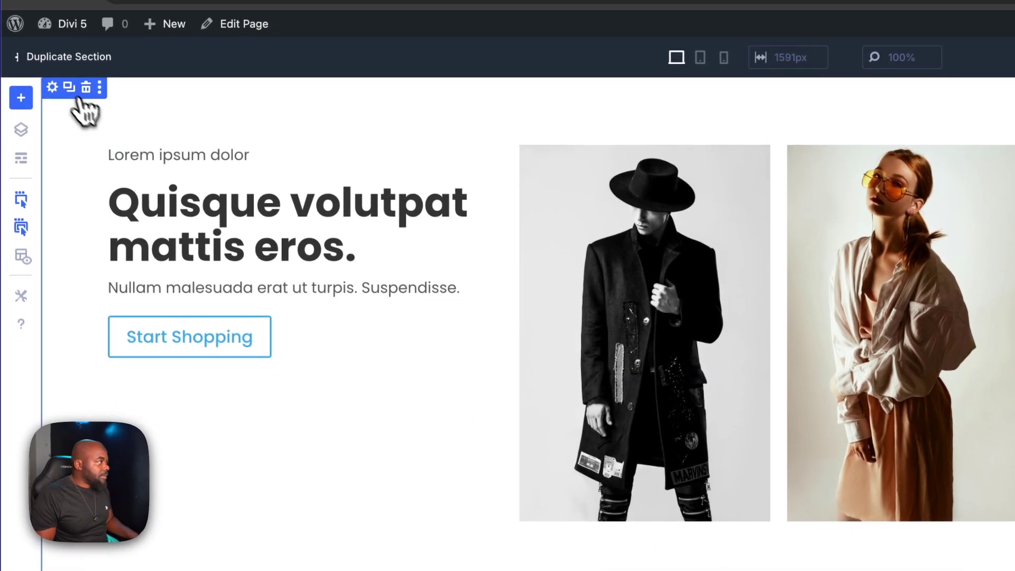
Step: Set the height of the hero section to 100vh
click(53, 88)
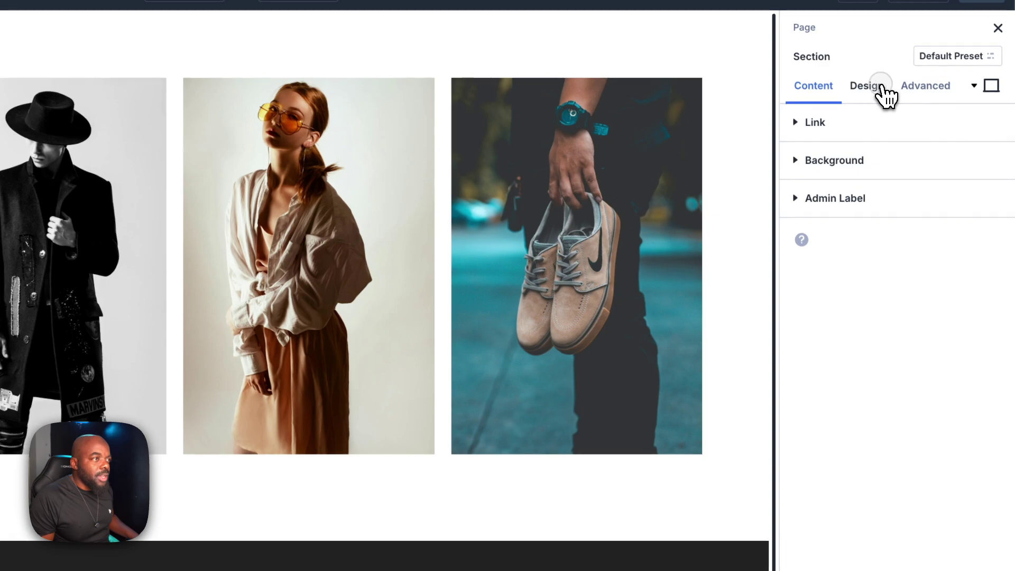
click(880, 87)
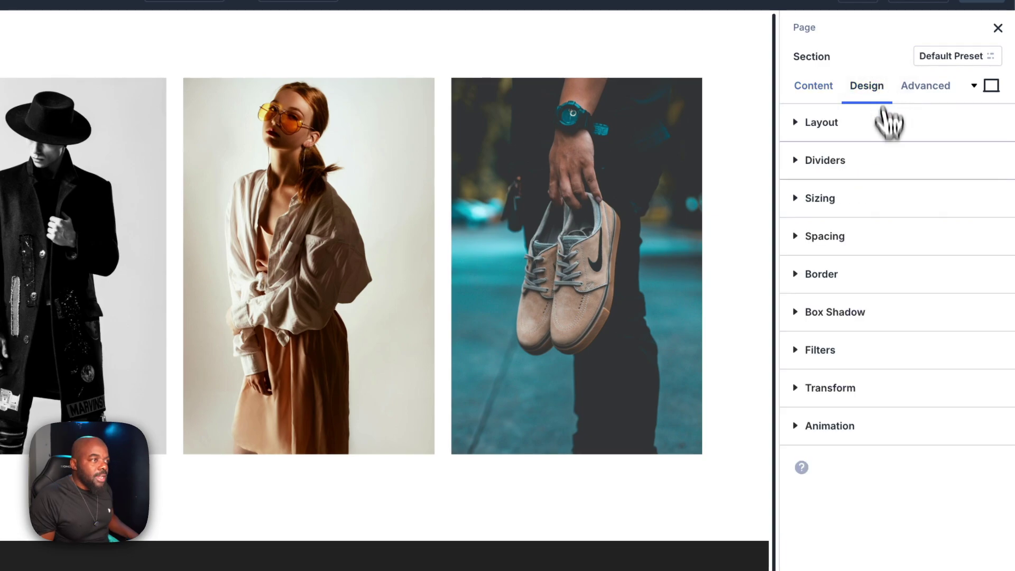
click(874, 207)
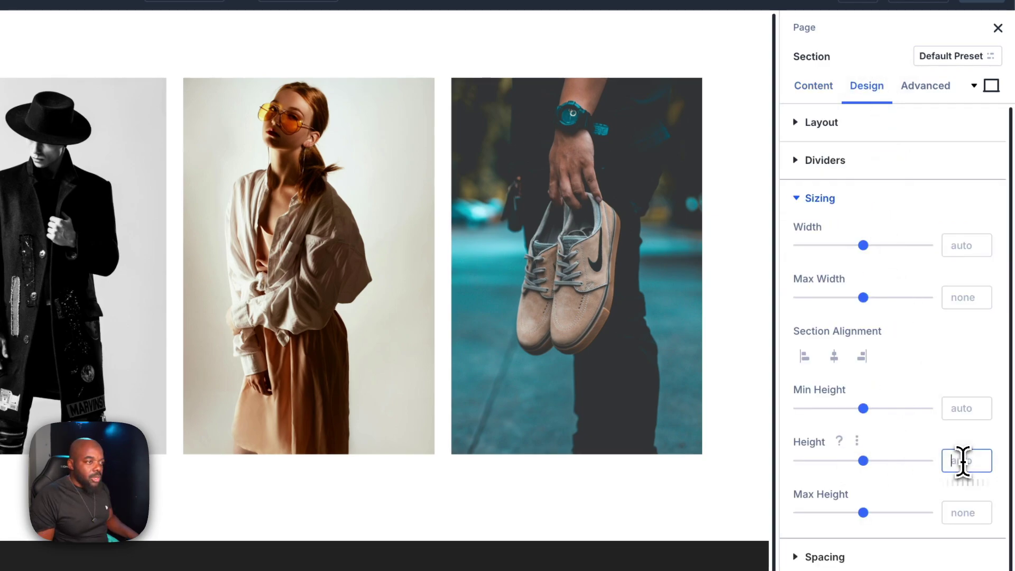
text(100v)
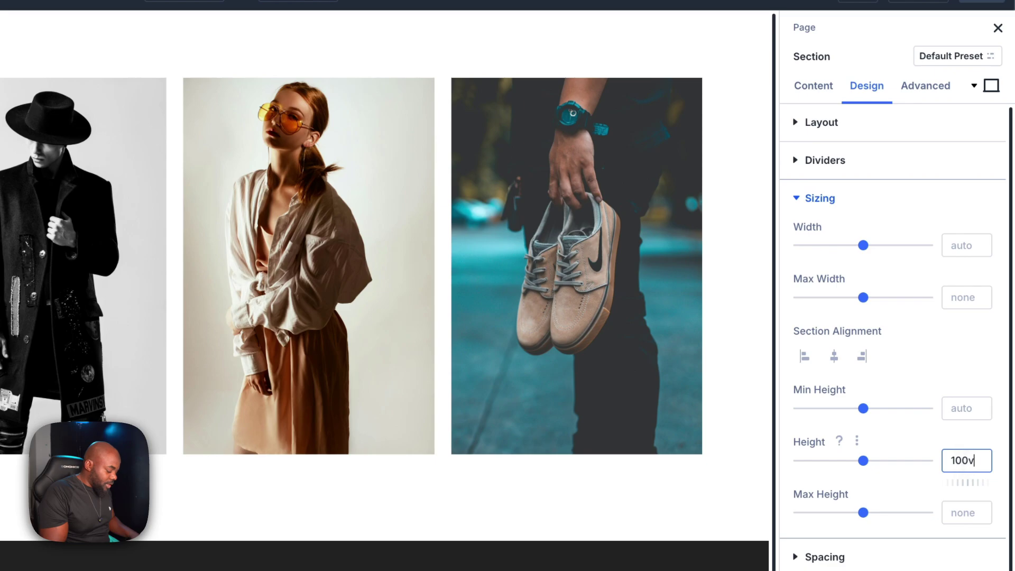
text(h)
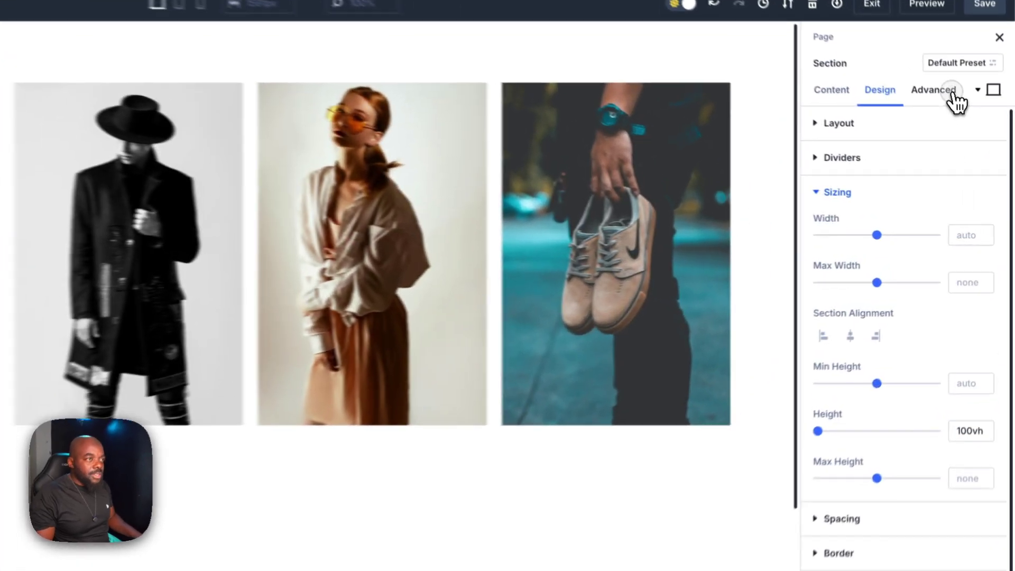
Step: Add the custom CSS "display: flex;" to the main element of the hero section
click(971, 138)
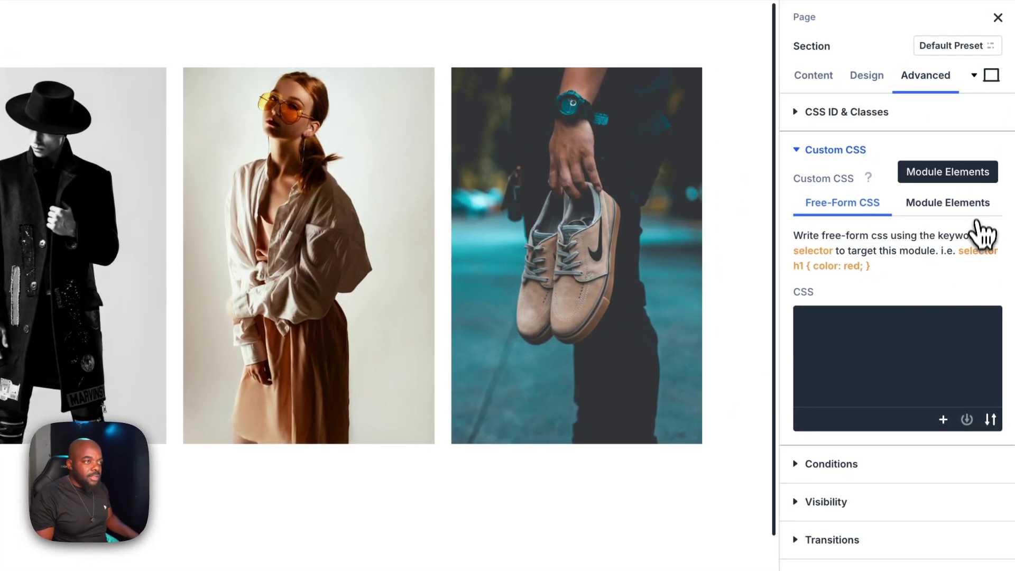
click(977, 222)
click(862, 497)
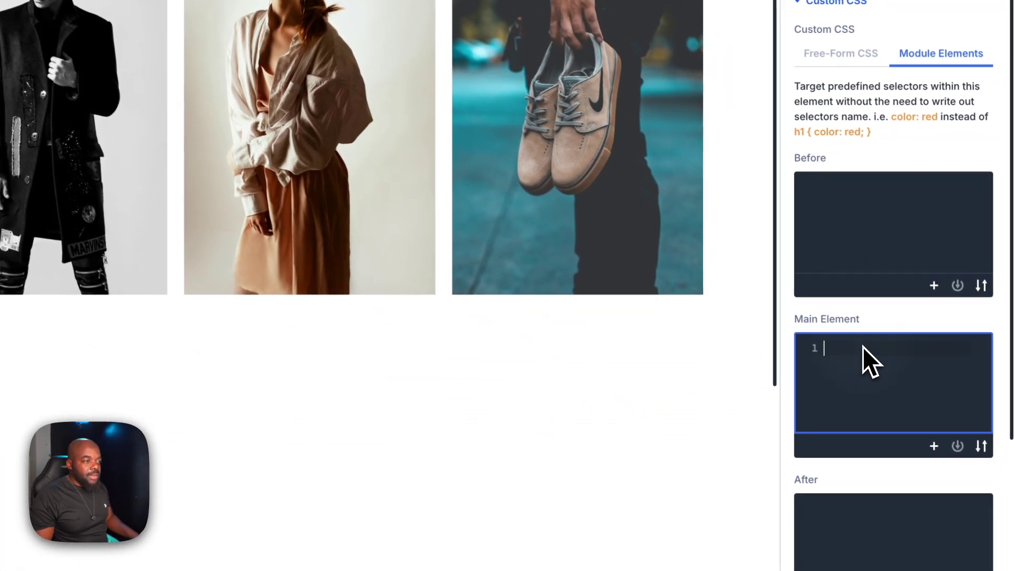
text(display: flex;)
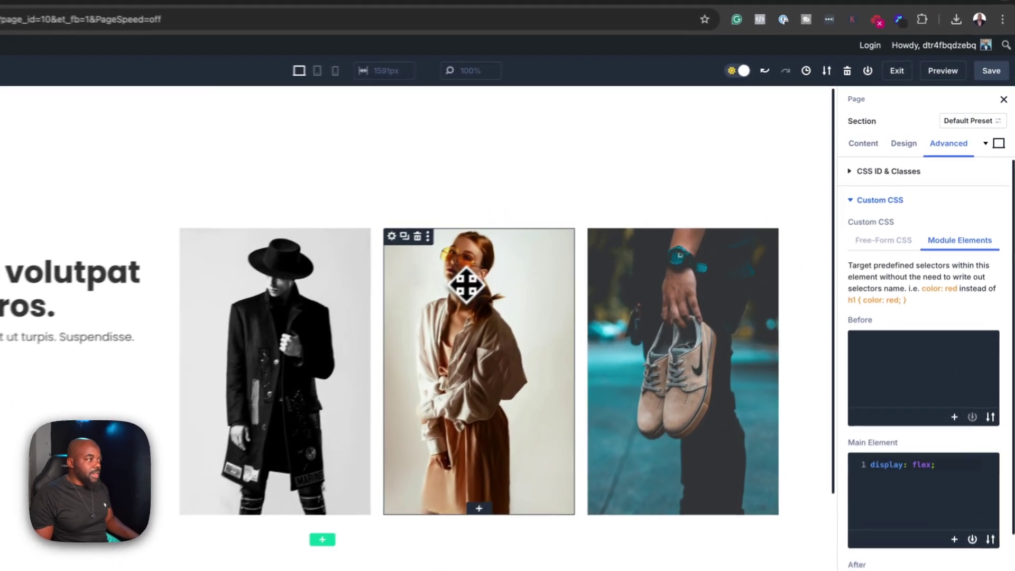
Step: Raise the middle image of the woman in sunglasses by setting its top margin to -80px
click(561, 253)
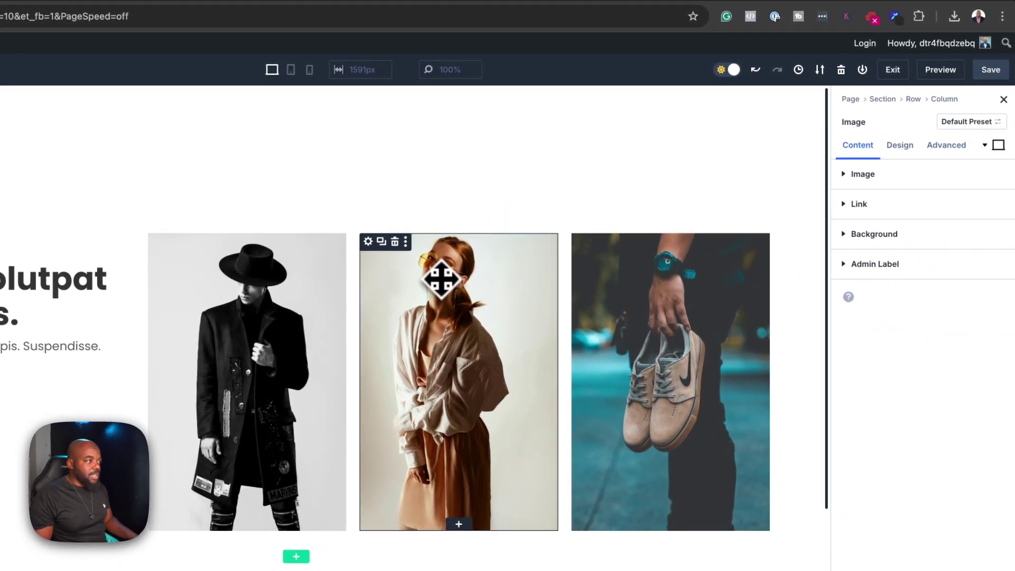
click(911, 149)
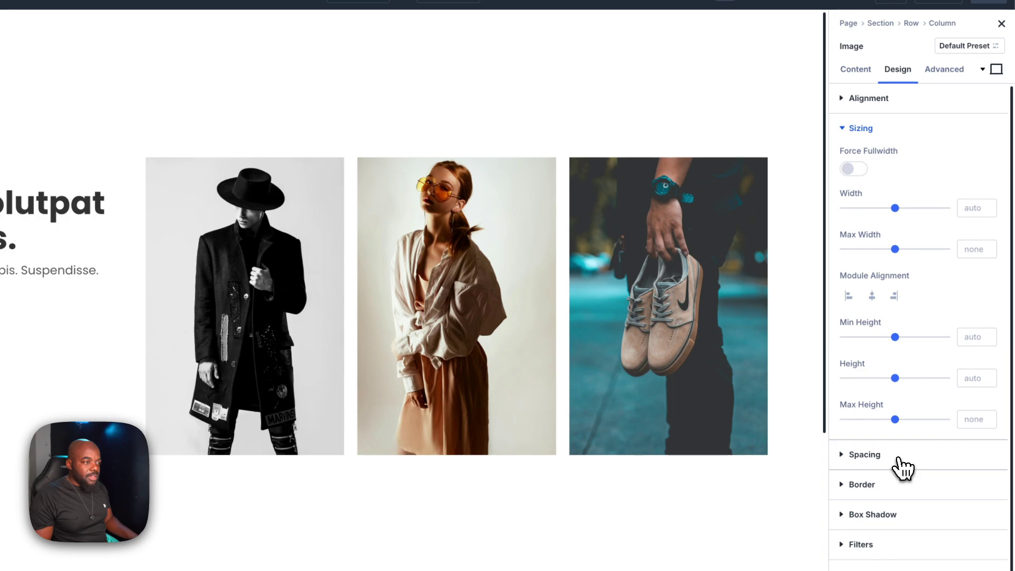
click(865, 455)
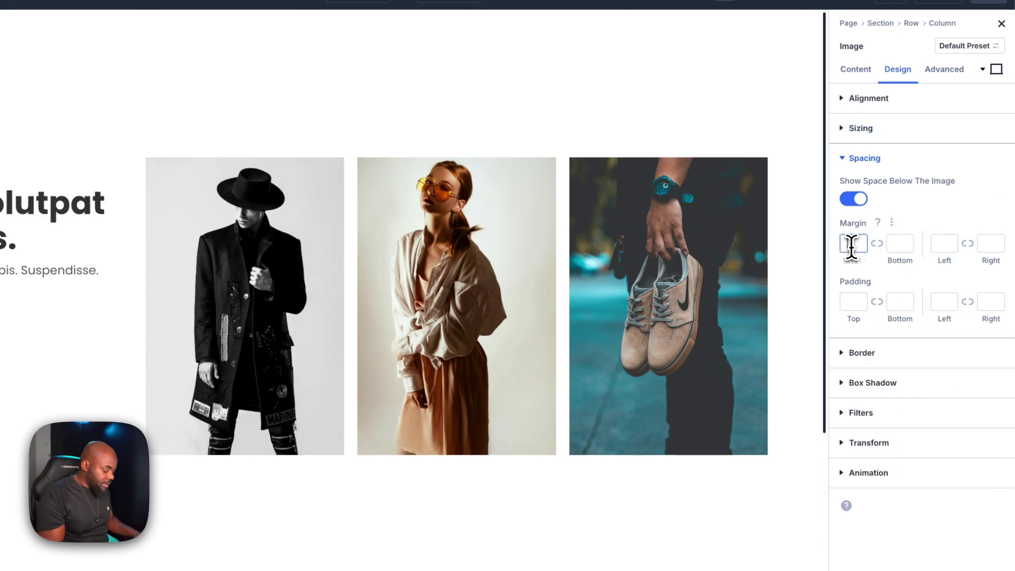
text(-40px)
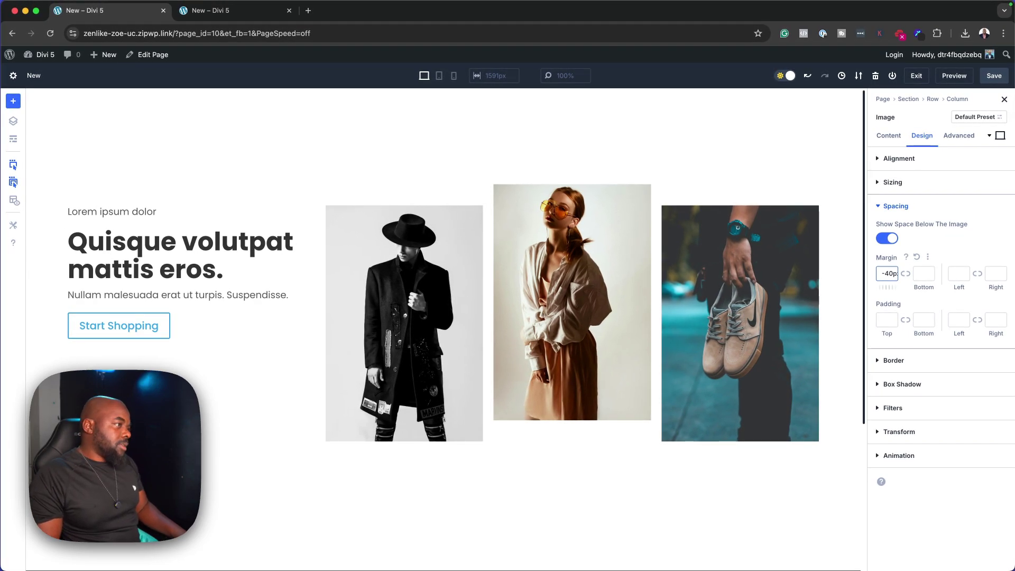
drag(889, 290, 887, 290)
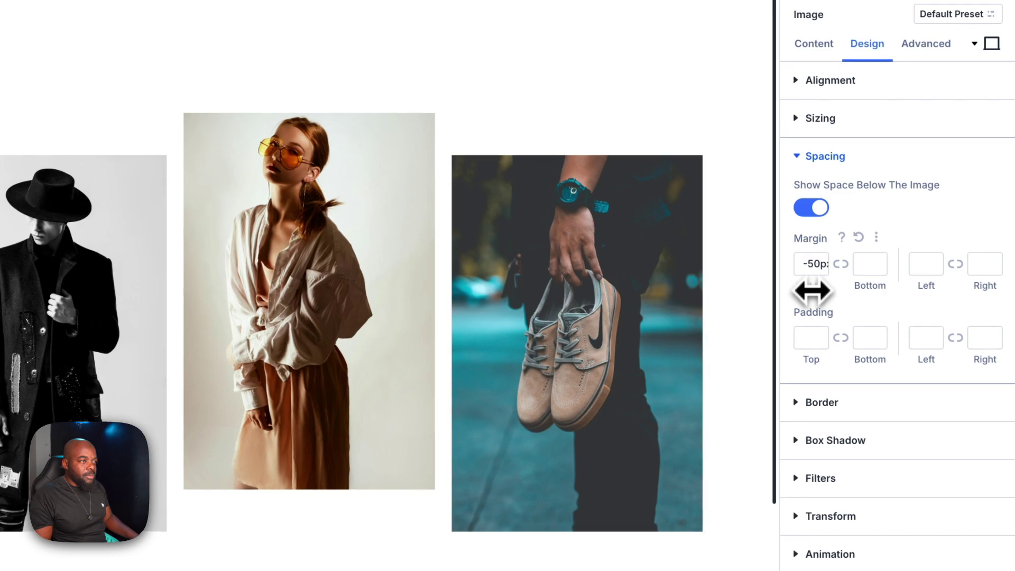
drag(812, 290, 802, 291)
drag(879, 289, 880, 290)
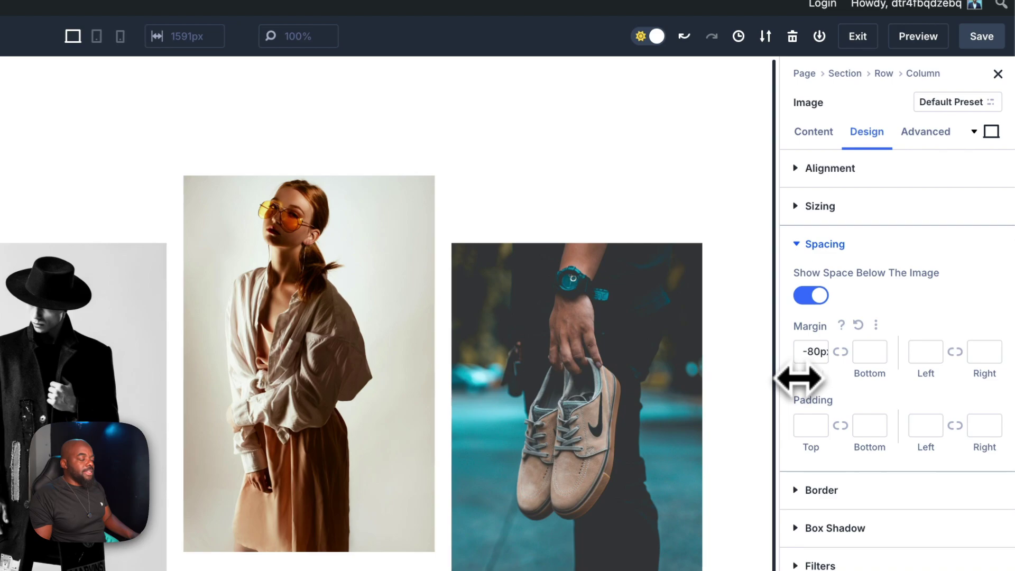
Step: Set the top margin of the third image, showing the sneakers, to -20px
click(632, 355)
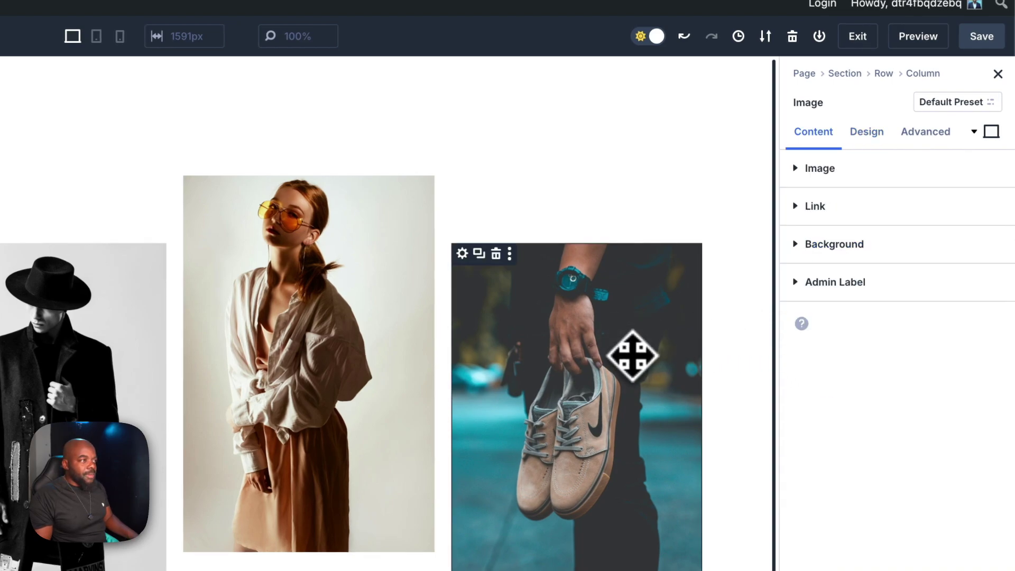
click(873, 138)
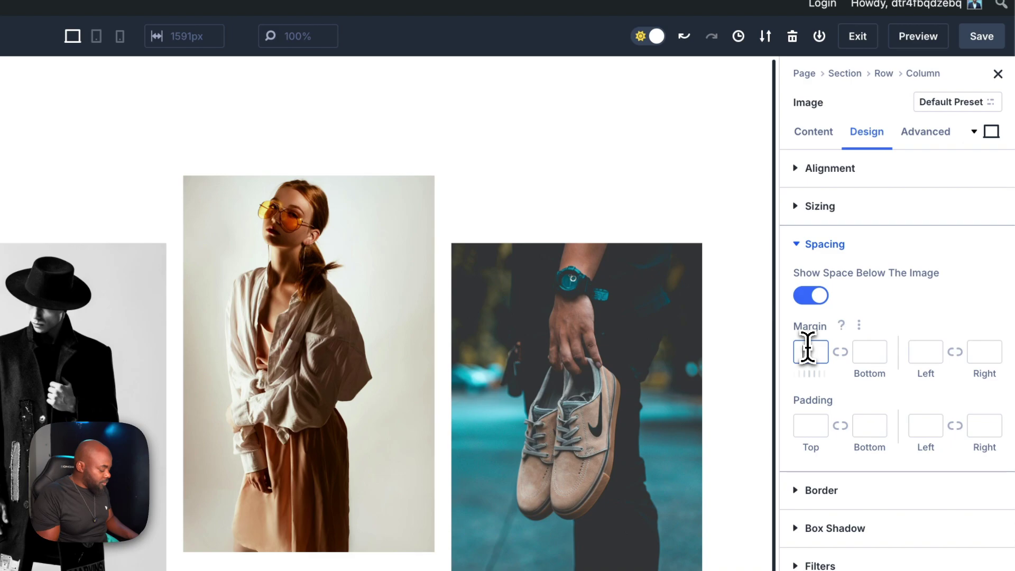
text(-20px)
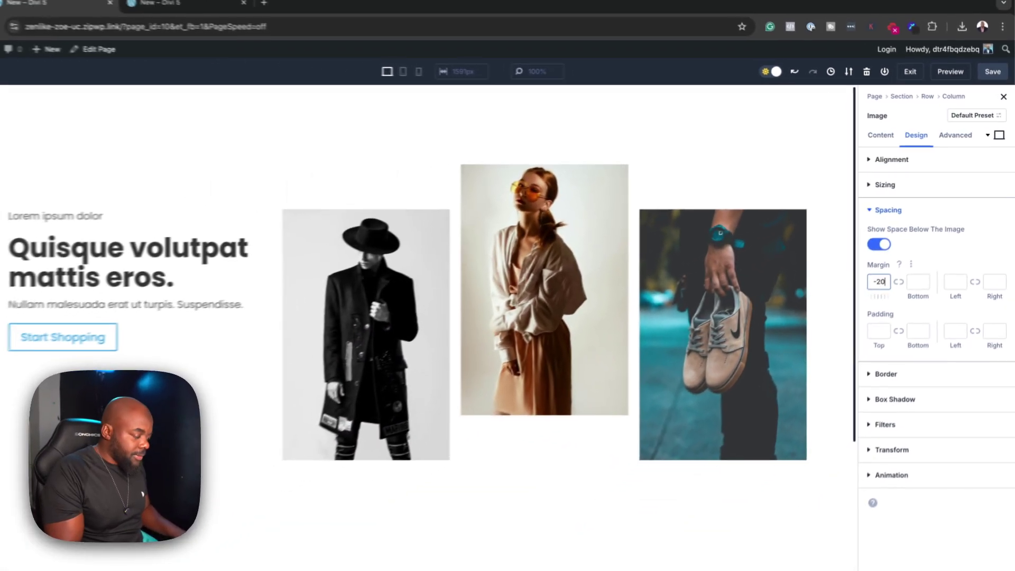
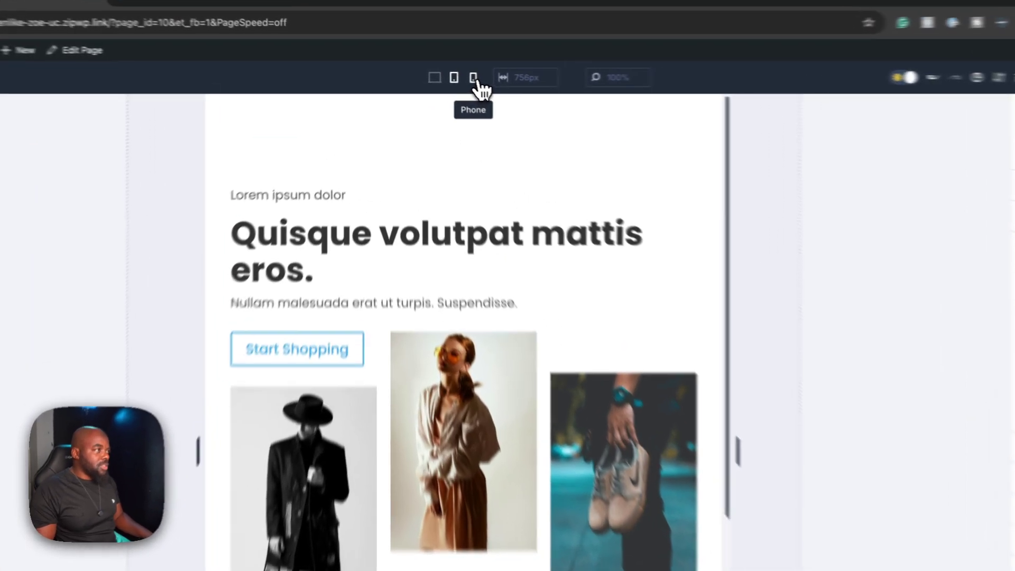
Step: In phone view, add "flex-direction: column;" to the main element CSS of the row's second column so the images stack
click(453, 75)
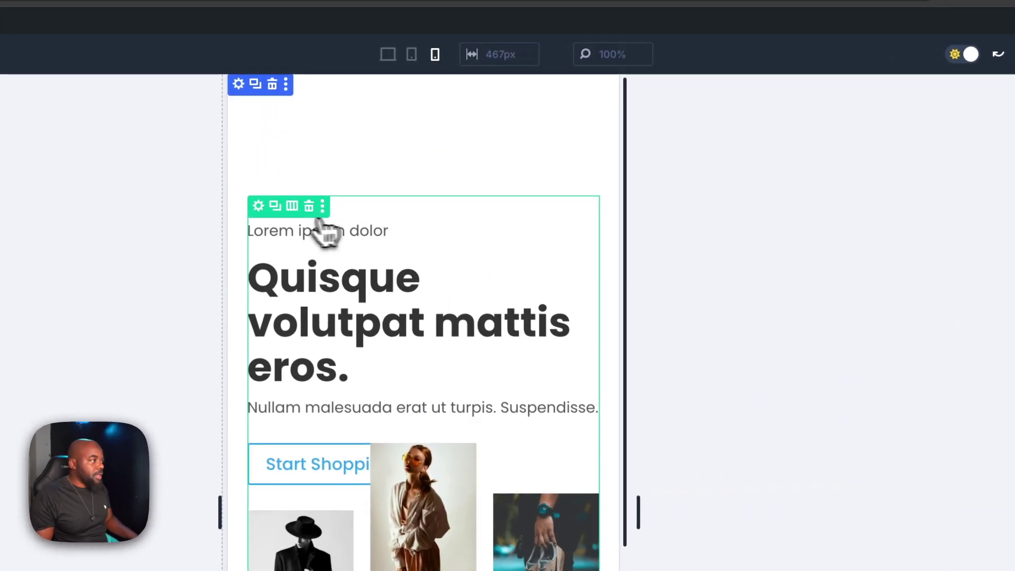
click(260, 206)
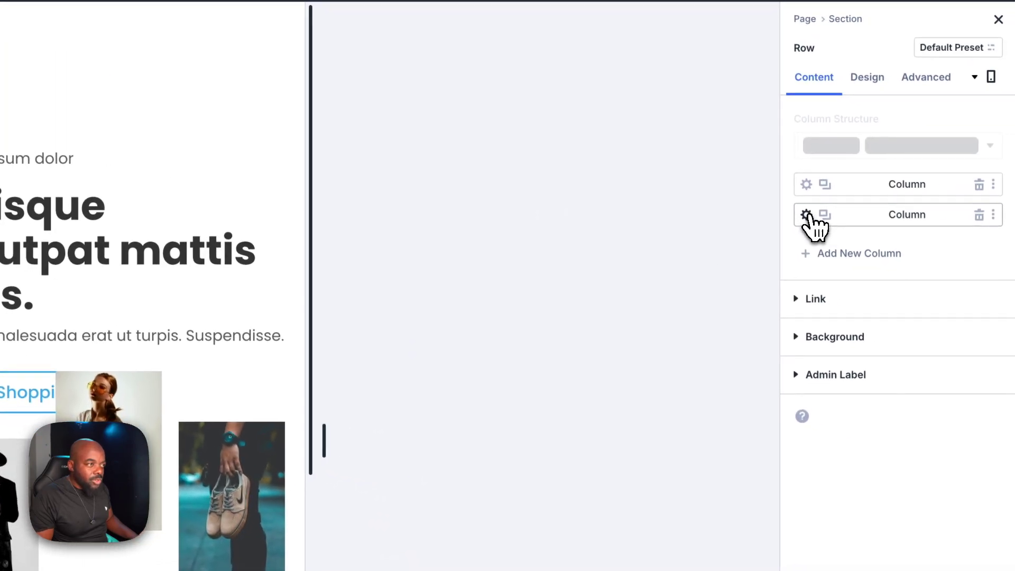
click(806, 215)
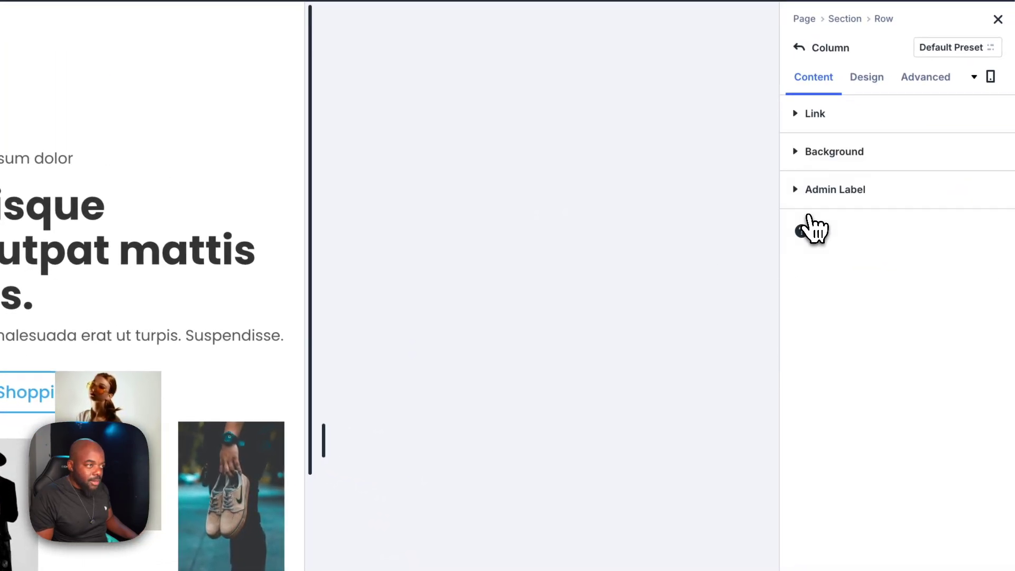
click(936, 78)
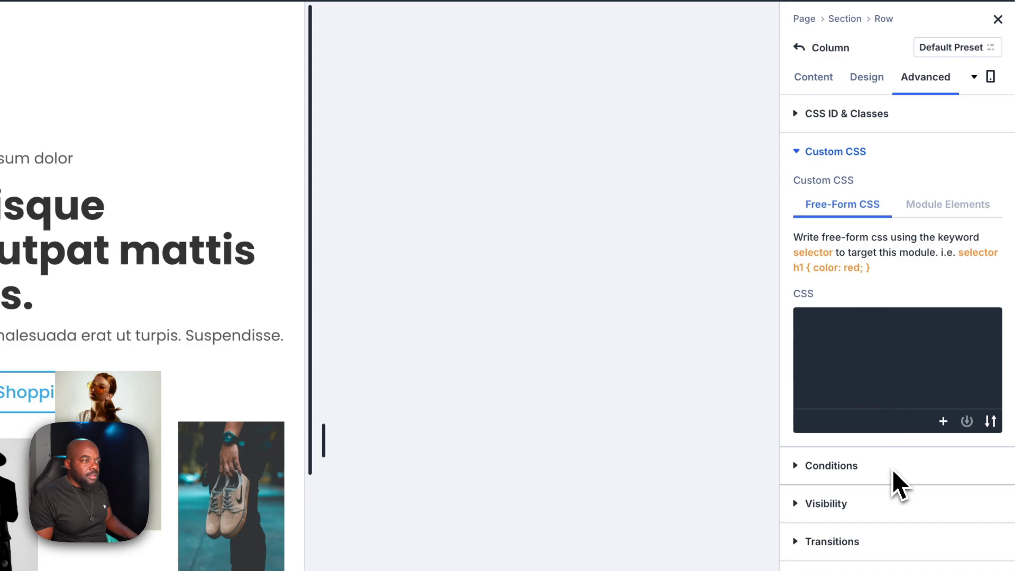
click(950, 208)
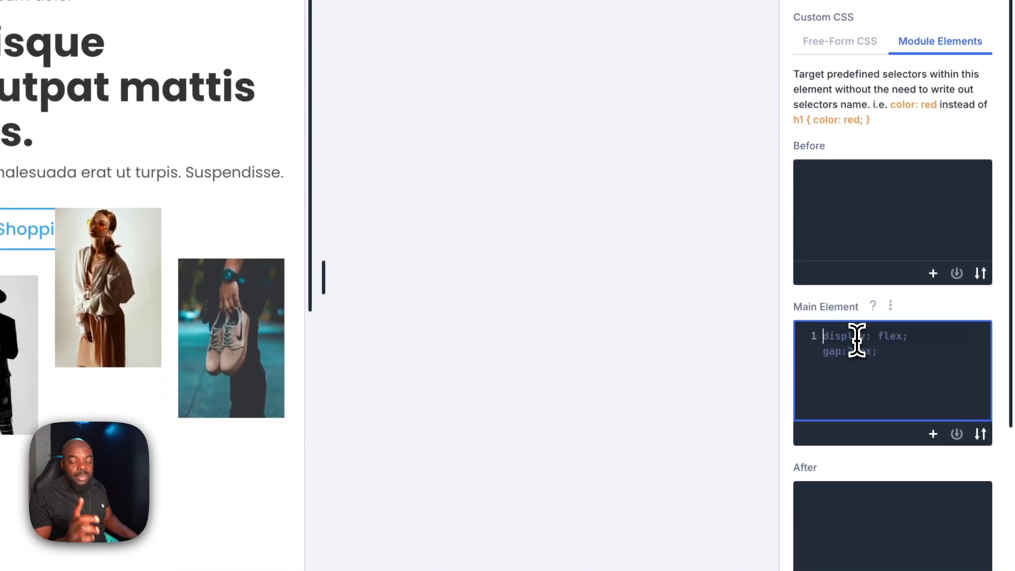
text(flex-direction:)
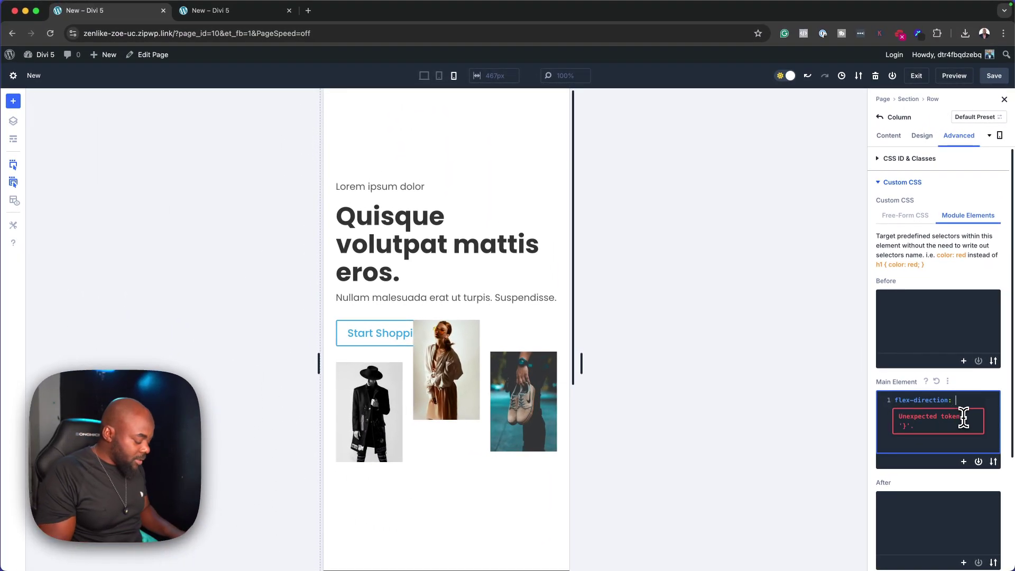
text(colu)
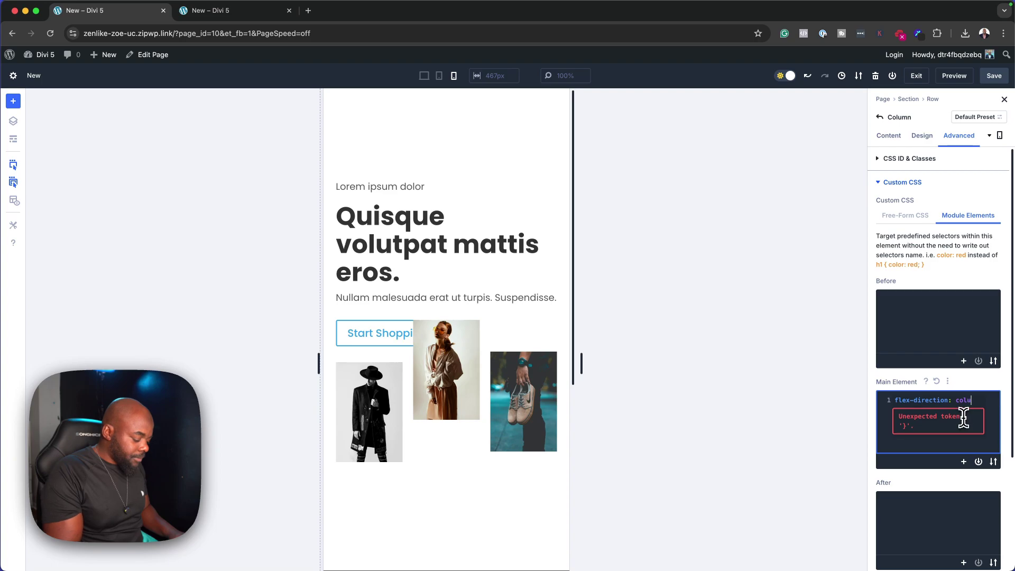
text(mn)
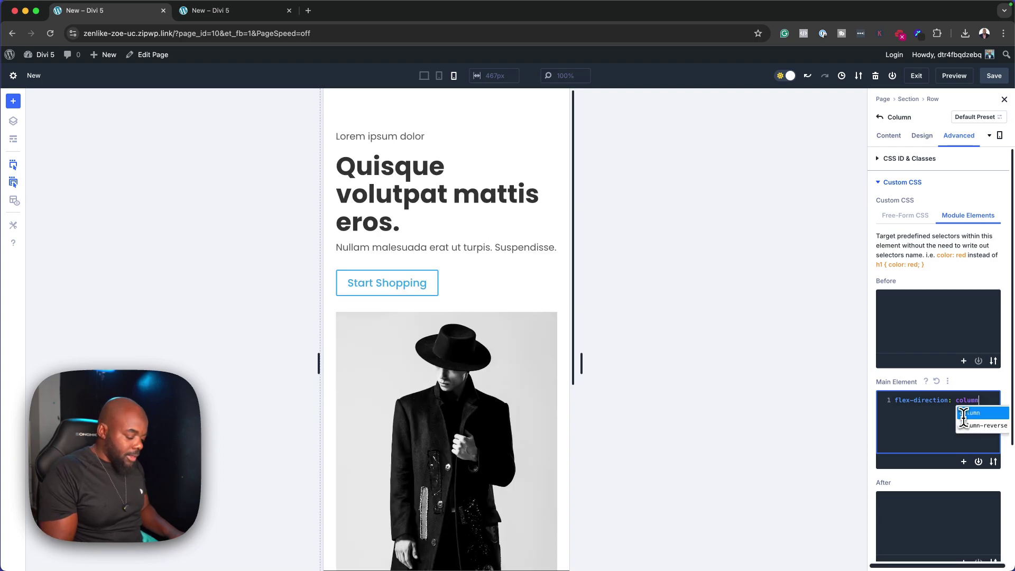
text(;)
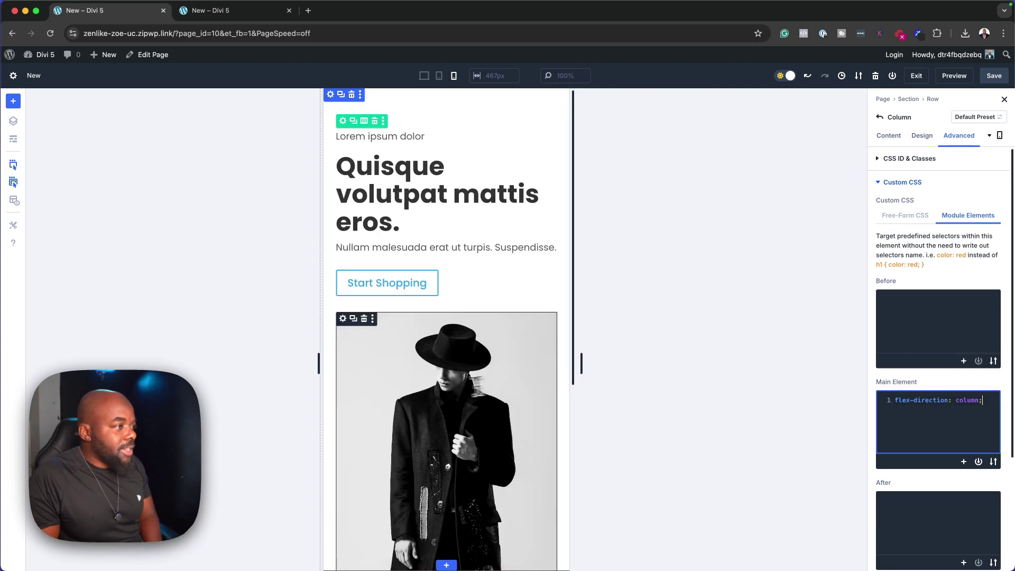
Step: Add "gap: 20px" to the image column's phone CSS and check the spacing between the stacked images
scroll(450, 388, down, 10)
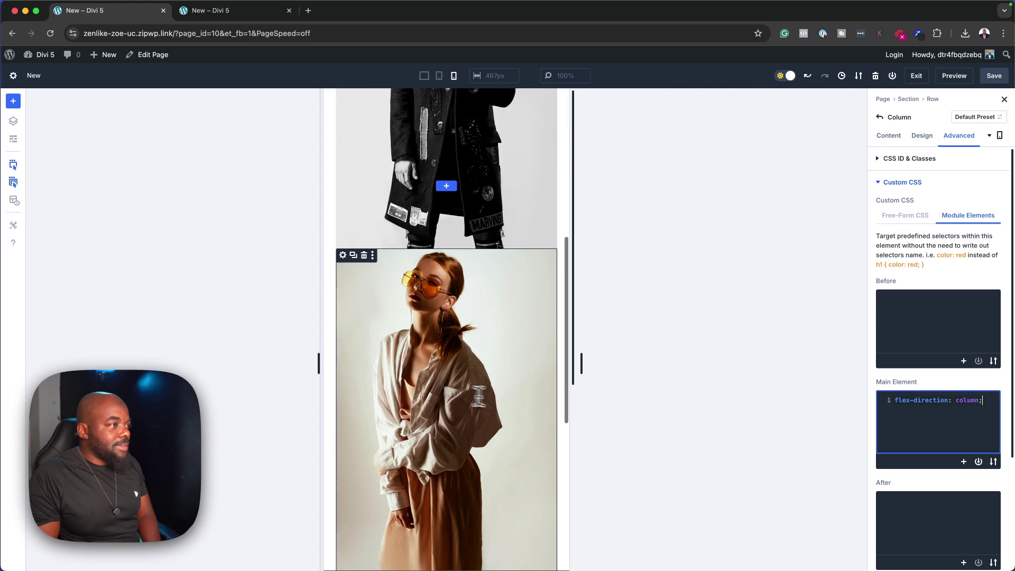
scroll(544, 341, down, 7)
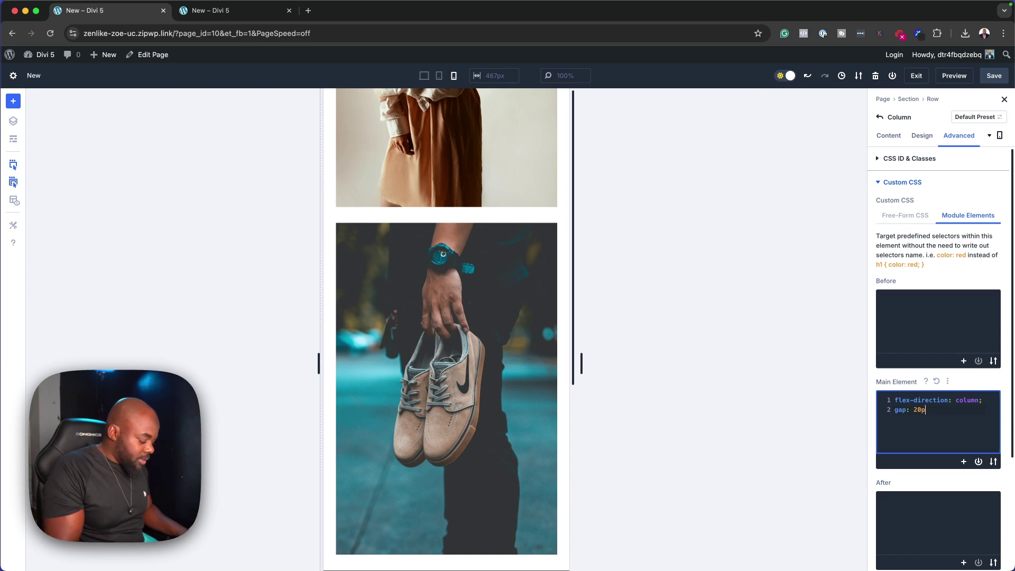
mouse_move(955, 418)
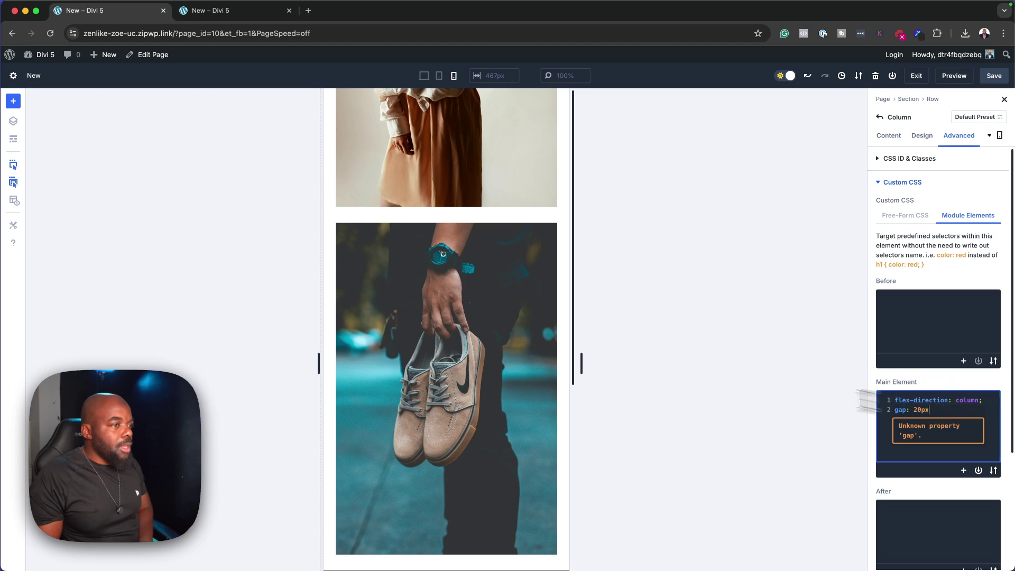
scroll(494, 315, up, 10)
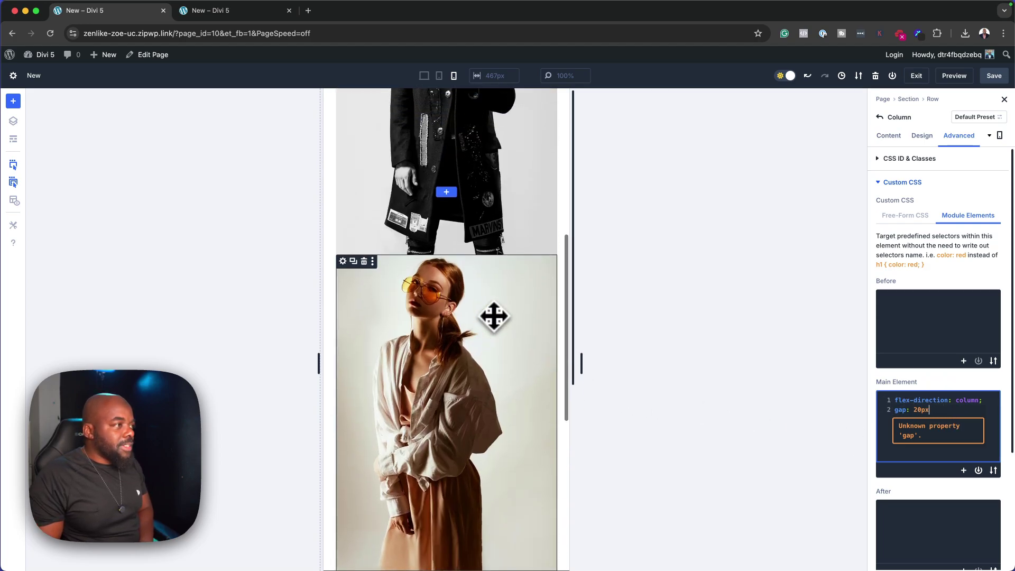
scroll(494, 315, up, 5)
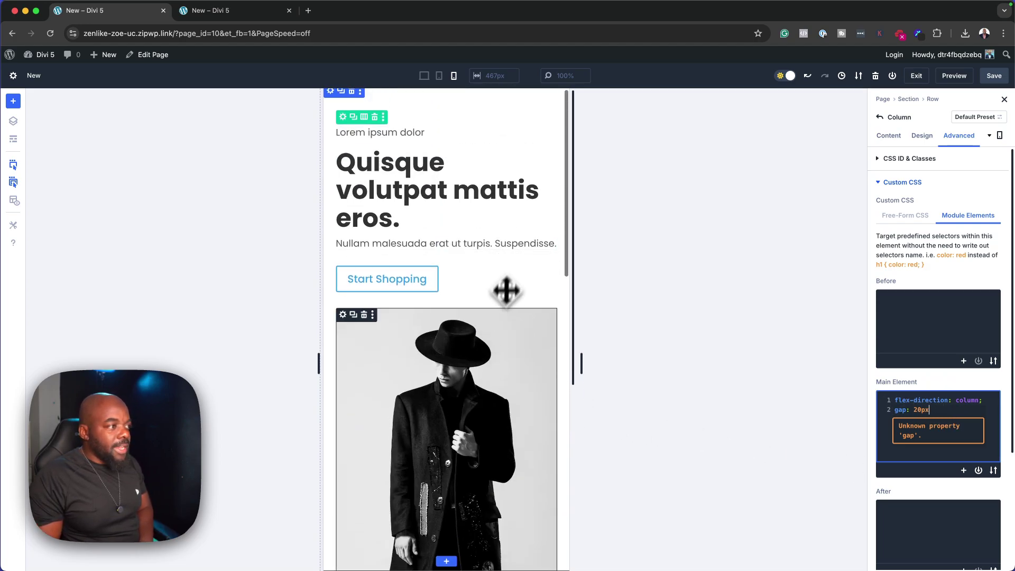
scroll(518, 366, down, 6)
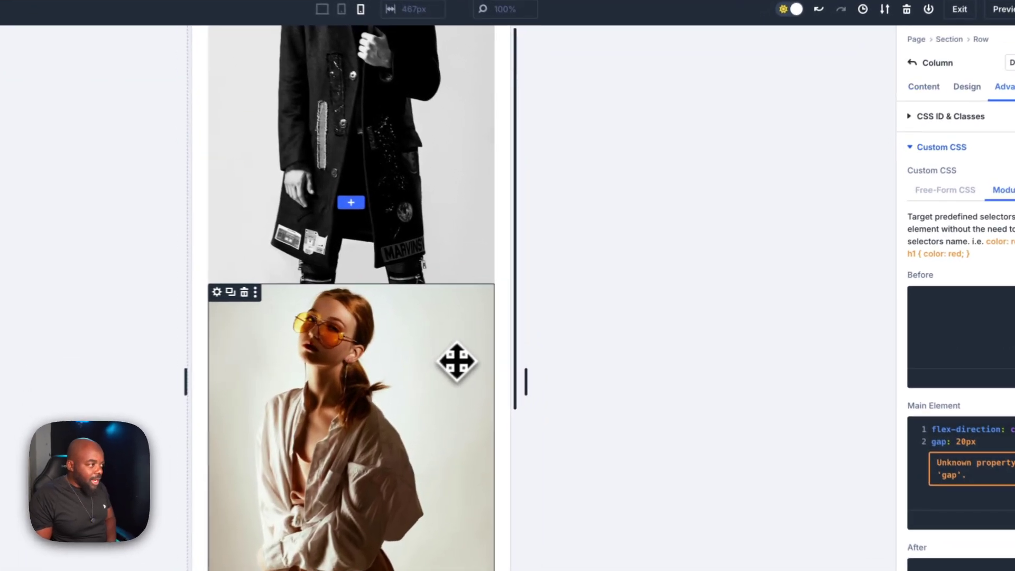
Step: Set the middle image's top margin to 0px for the phone view and review the stacked layout
click(528, 348)
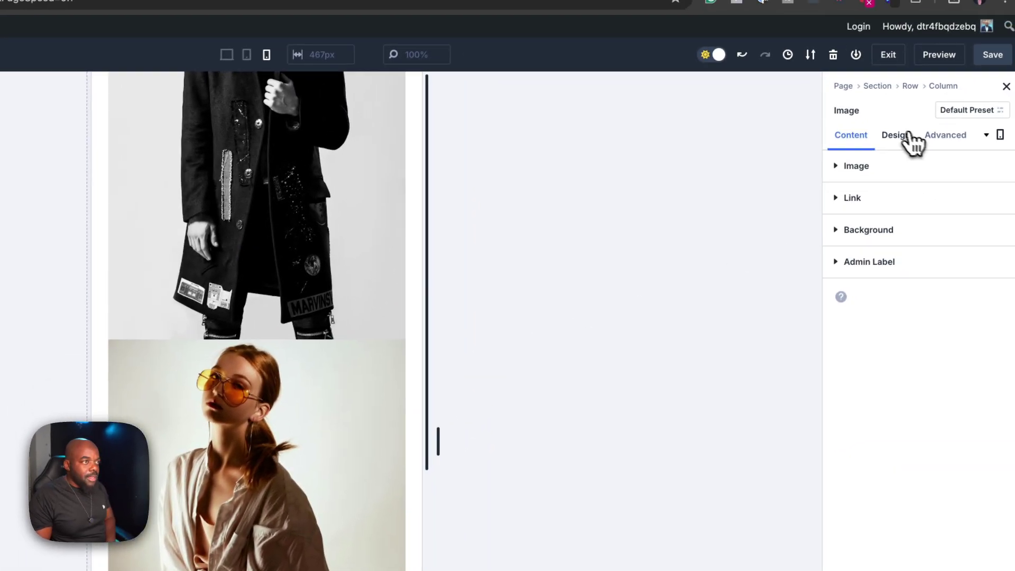
click(976, 79)
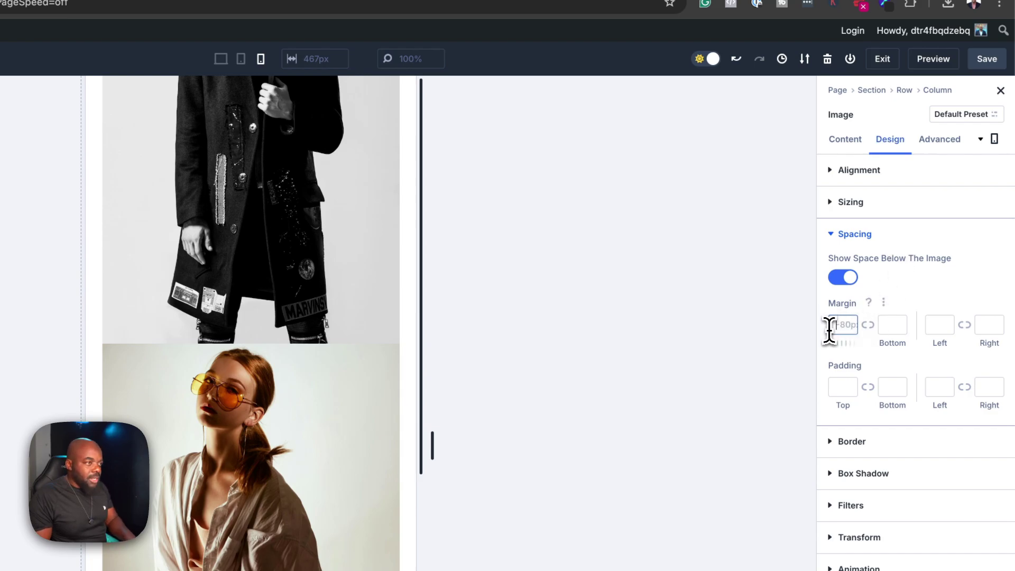
text(0px)
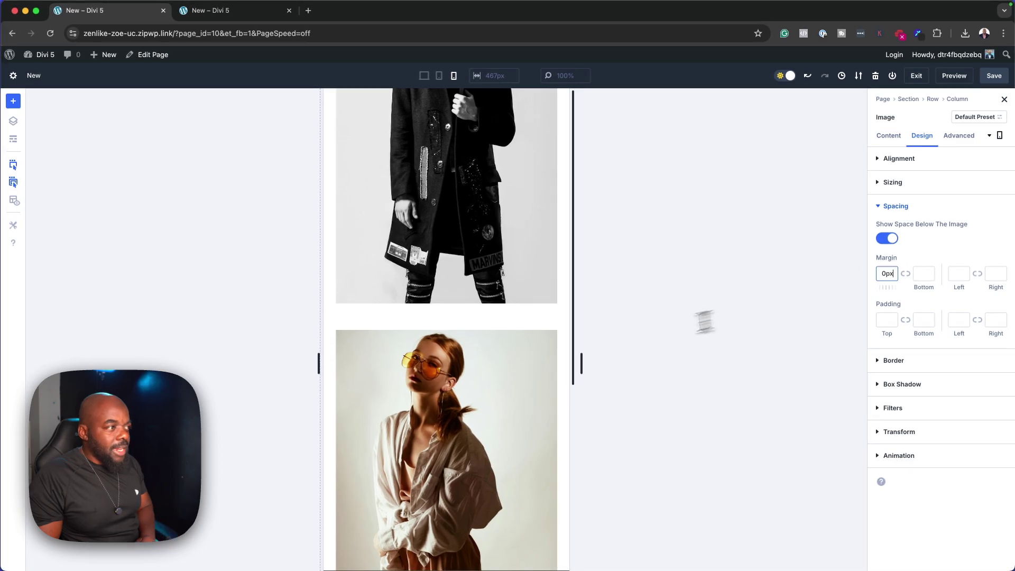
scroll(502, 405, down, 8)
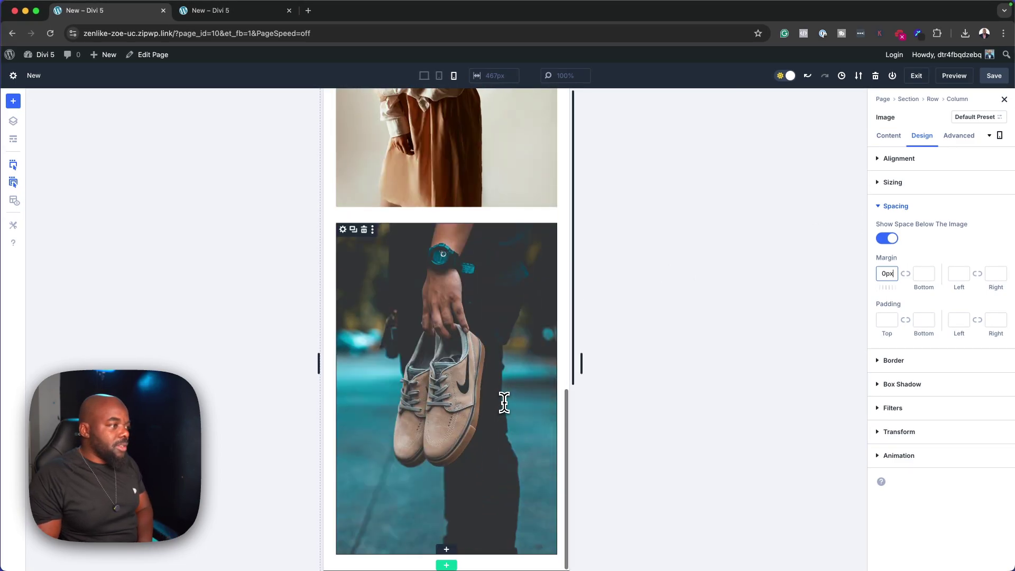
scroll(505, 400, up, 10)
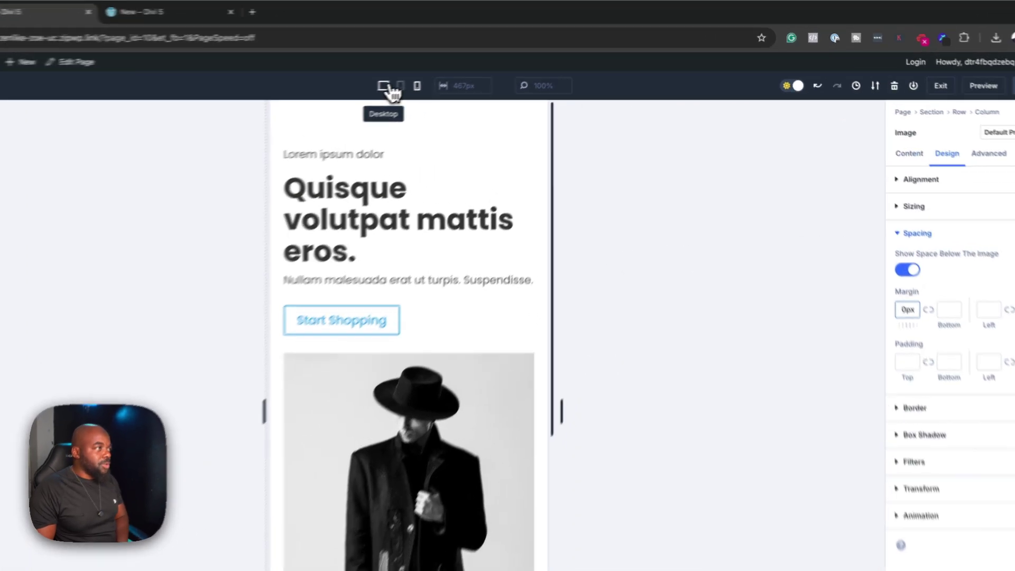
Step: Return to desktop view, add a gradient background to the section, and set the gradient's first stop to white
click(423, 75)
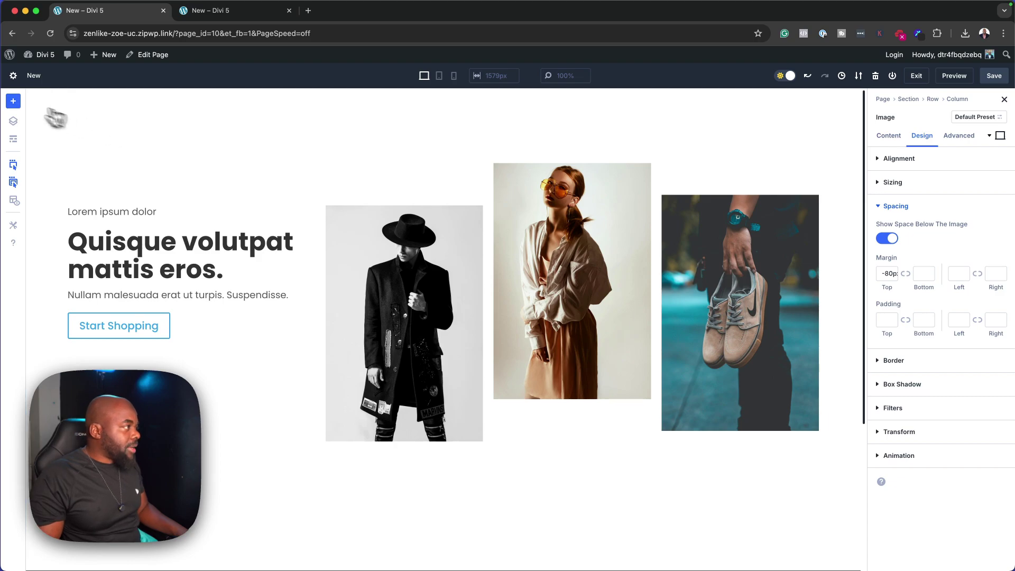
click(33, 95)
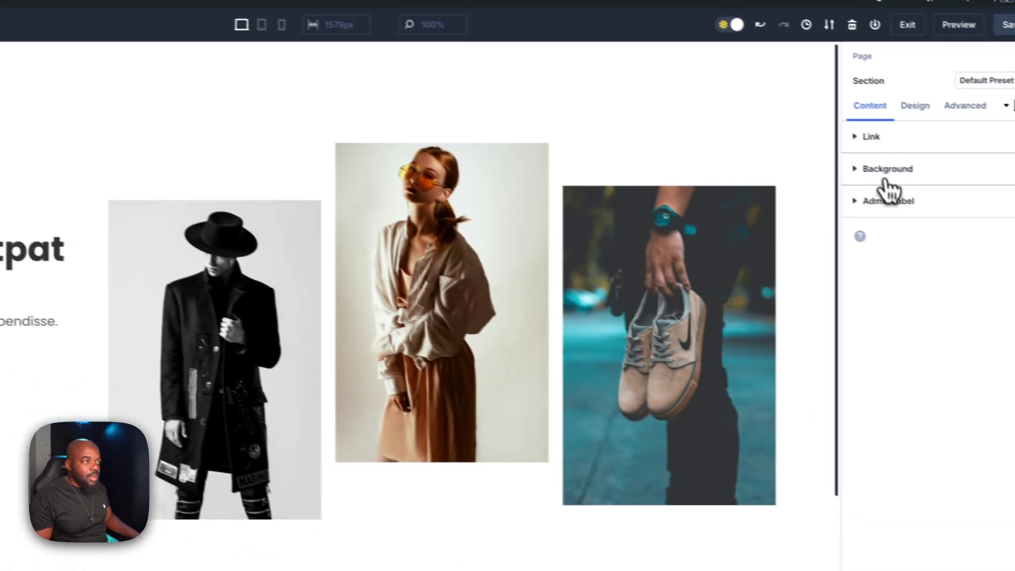
click(886, 177)
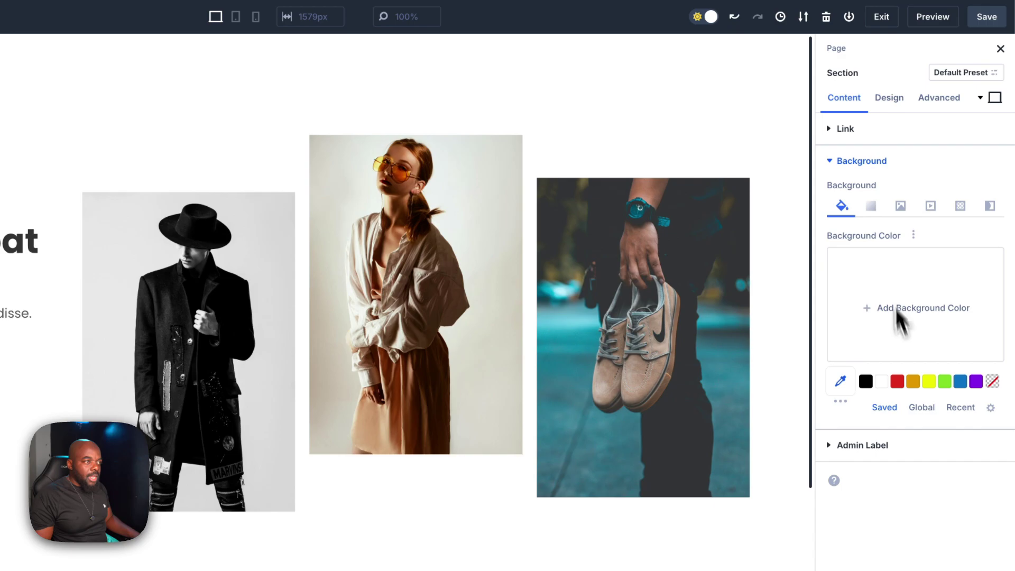
click(872, 207)
click(900, 320)
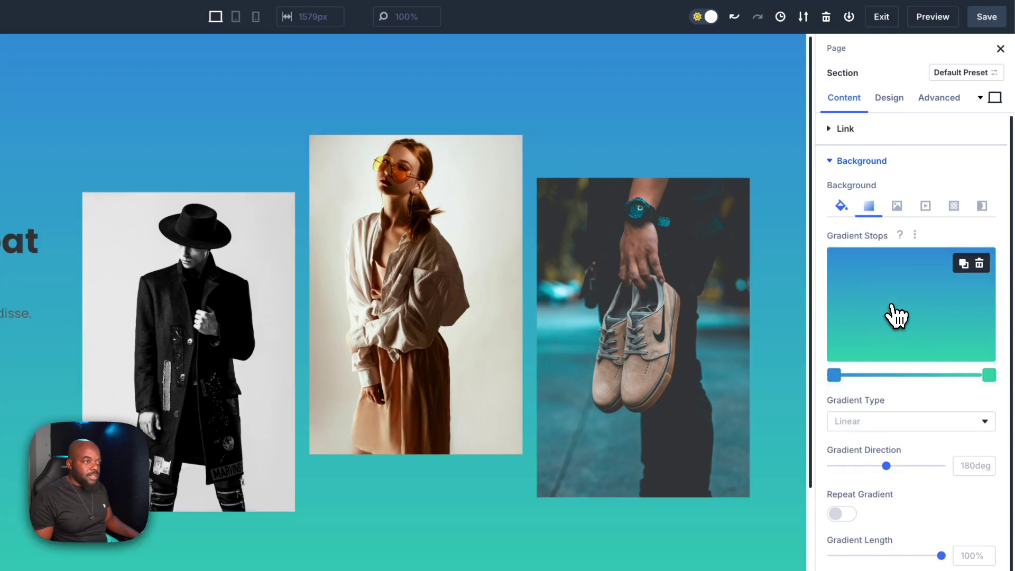
click(838, 376)
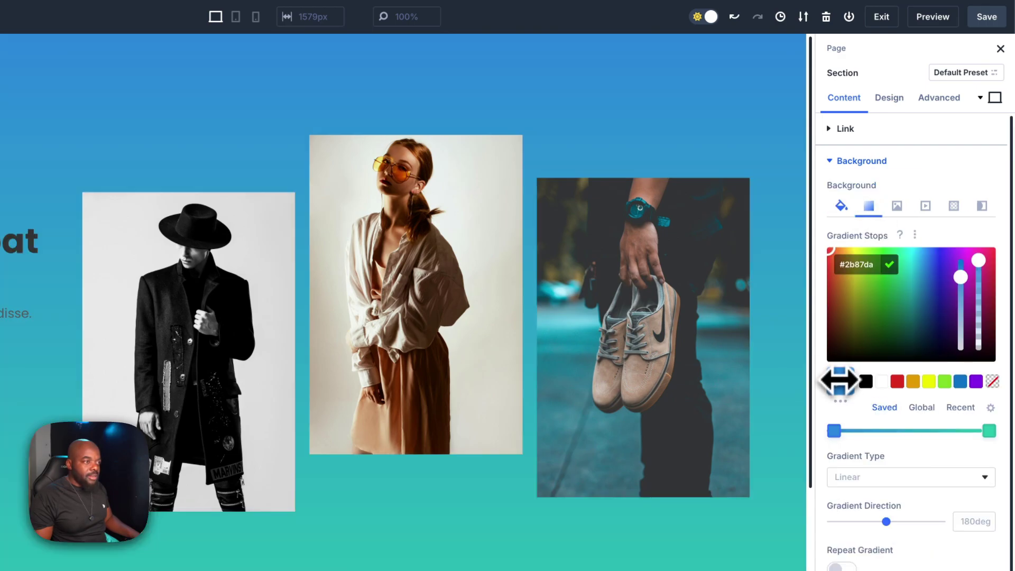
click(882, 381)
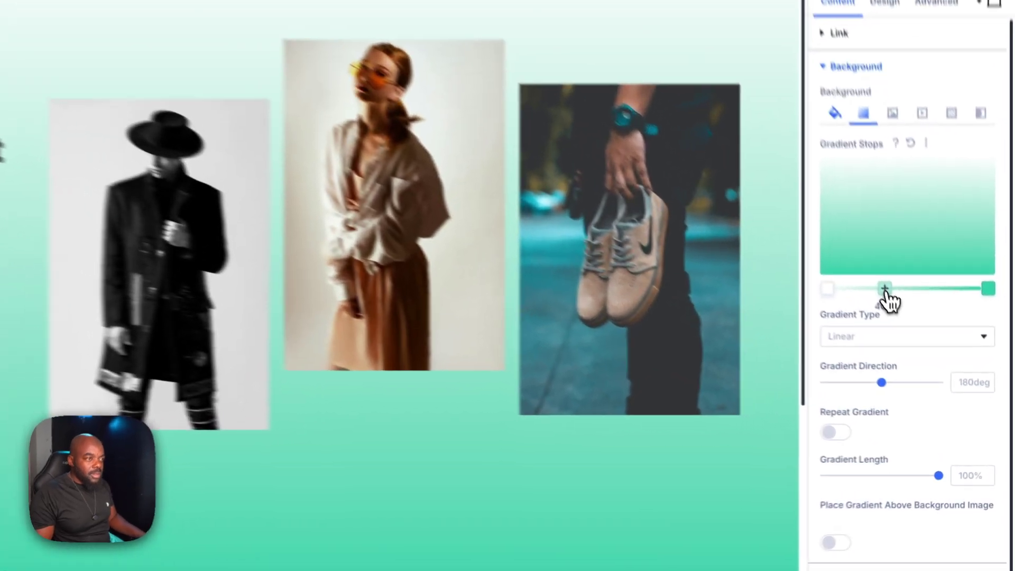
Step: Add blue #0c71c3 and orange #e09900 stops near the middle of the gradient and set its last stop to white
click(924, 341)
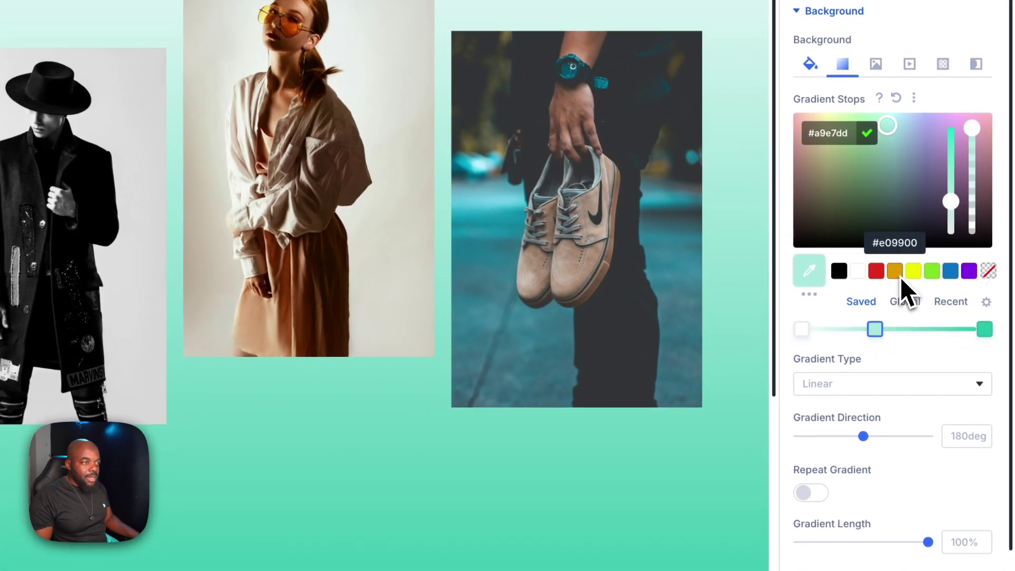
click(949, 271)
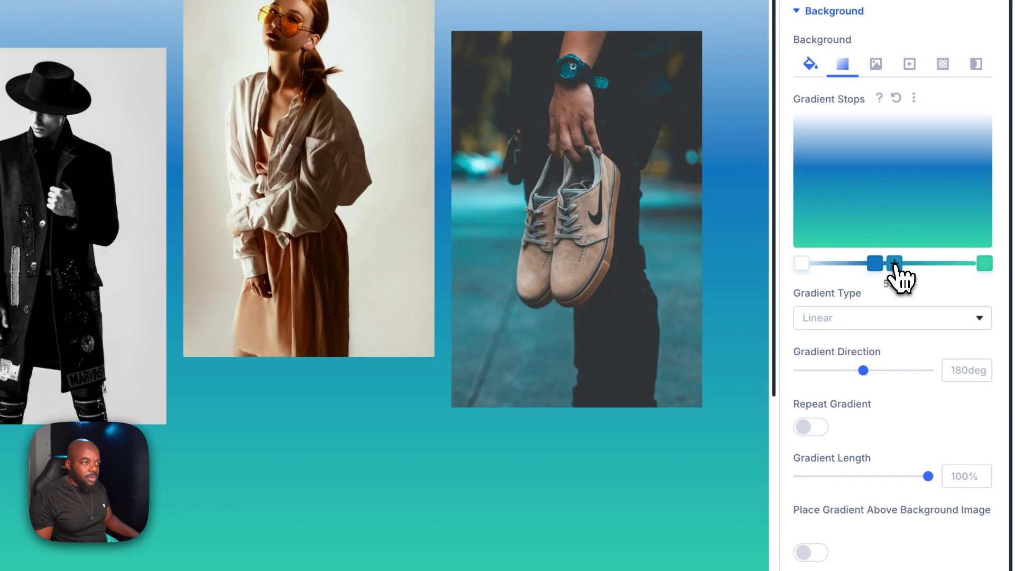
click(895, 264)
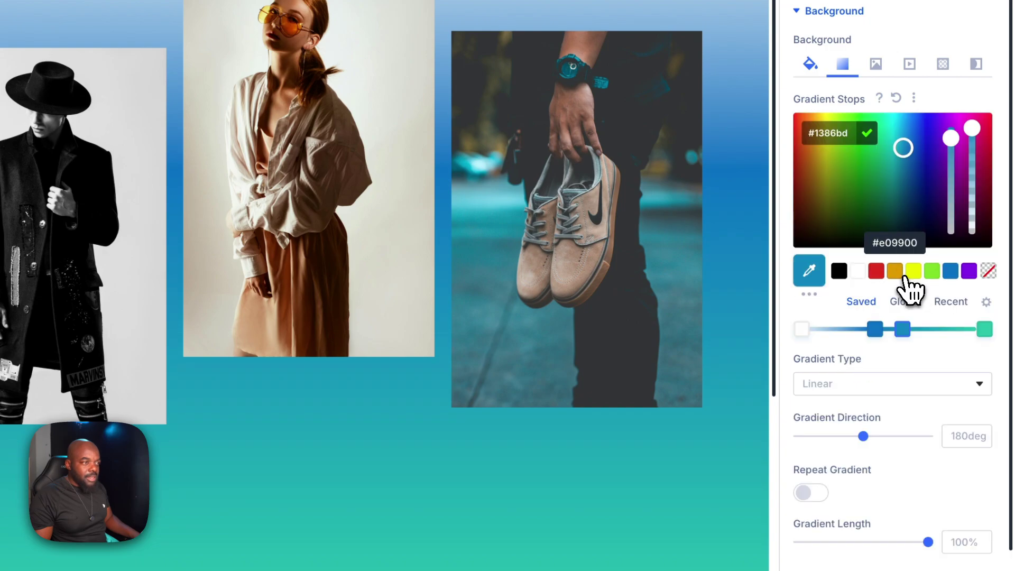
click(895, 270)
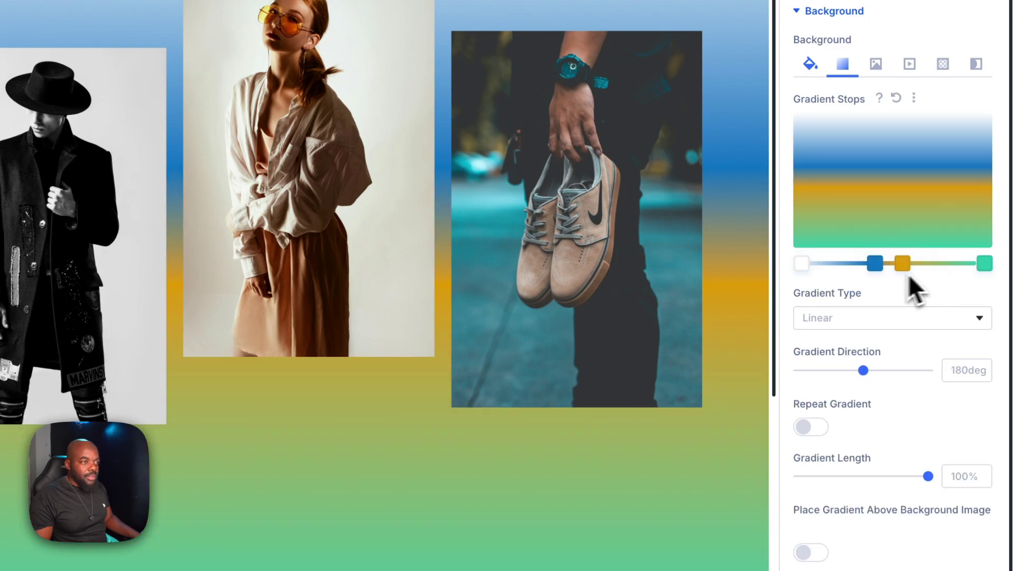
click(984, 263)
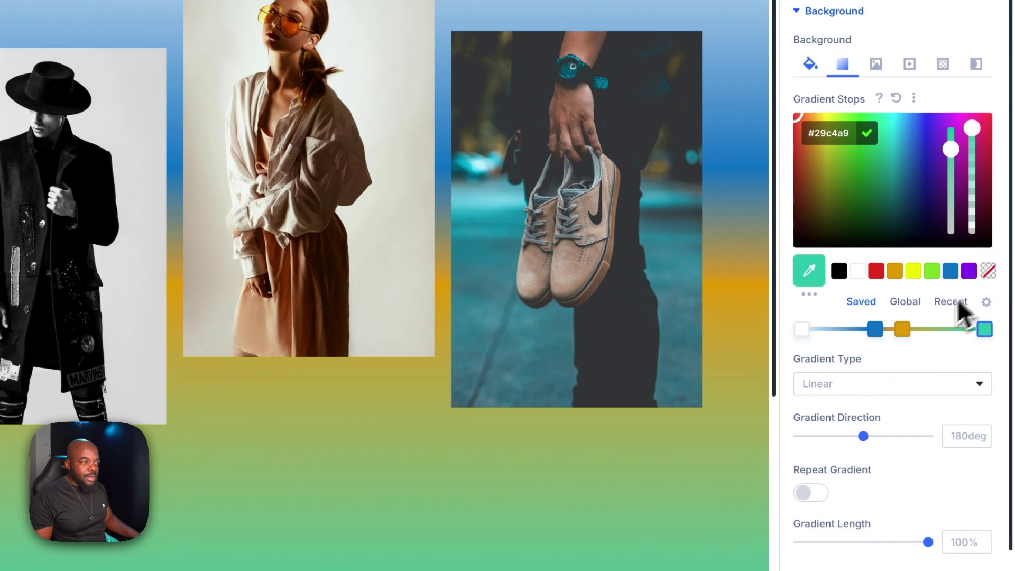
click(859, 270)
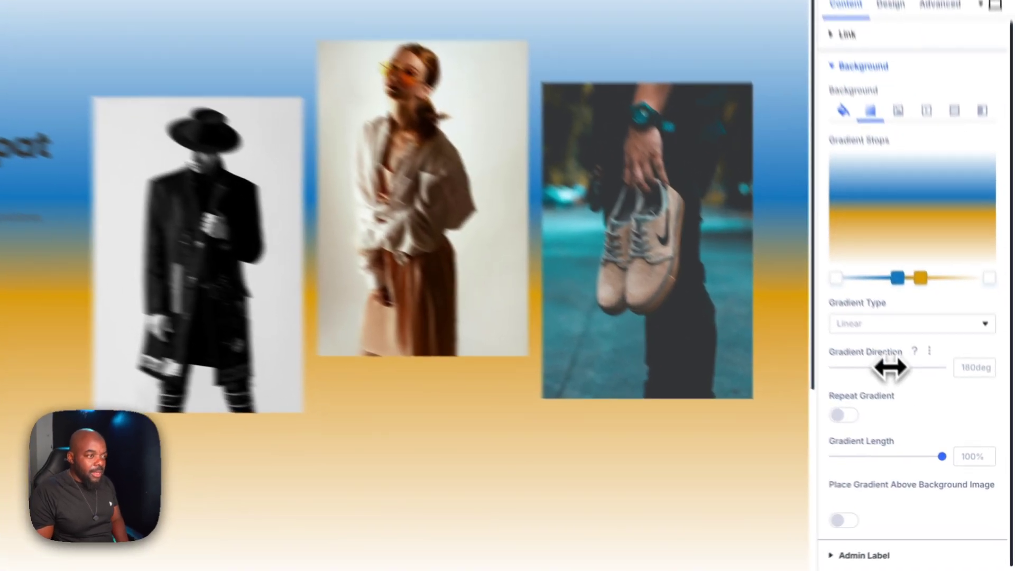
Step: Set the section background's gradient direction to 308deg
drag(920, 408, 928, 408)
drag(877, 337, 886, 337)
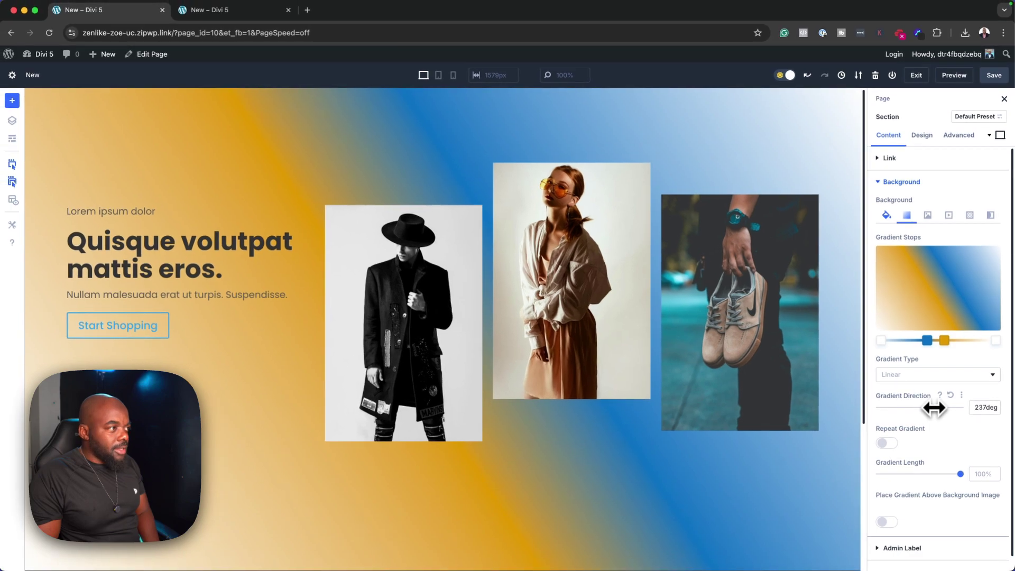
drag(934, 408, 931, 407)
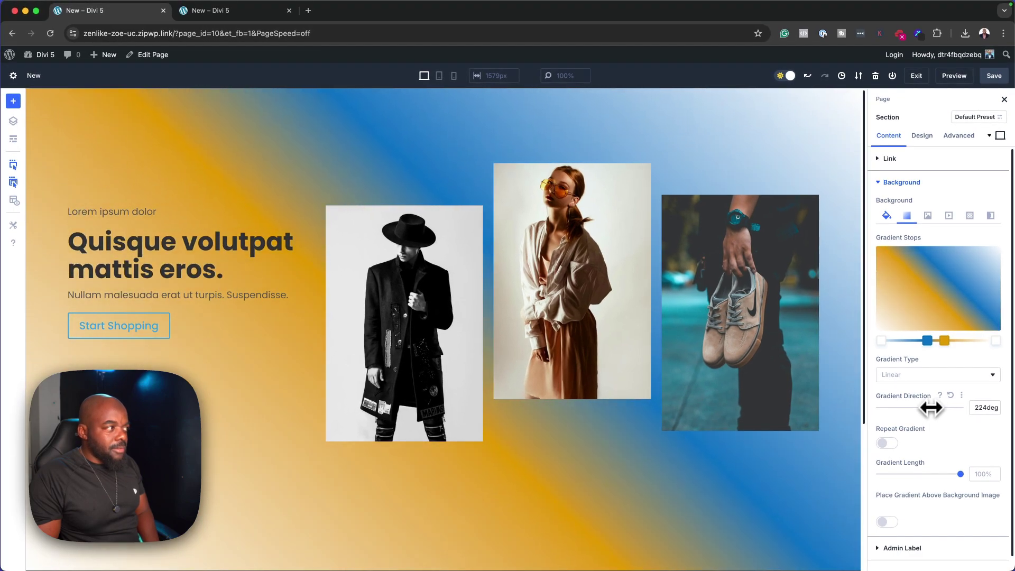
drag(932, 407, 950, 409)
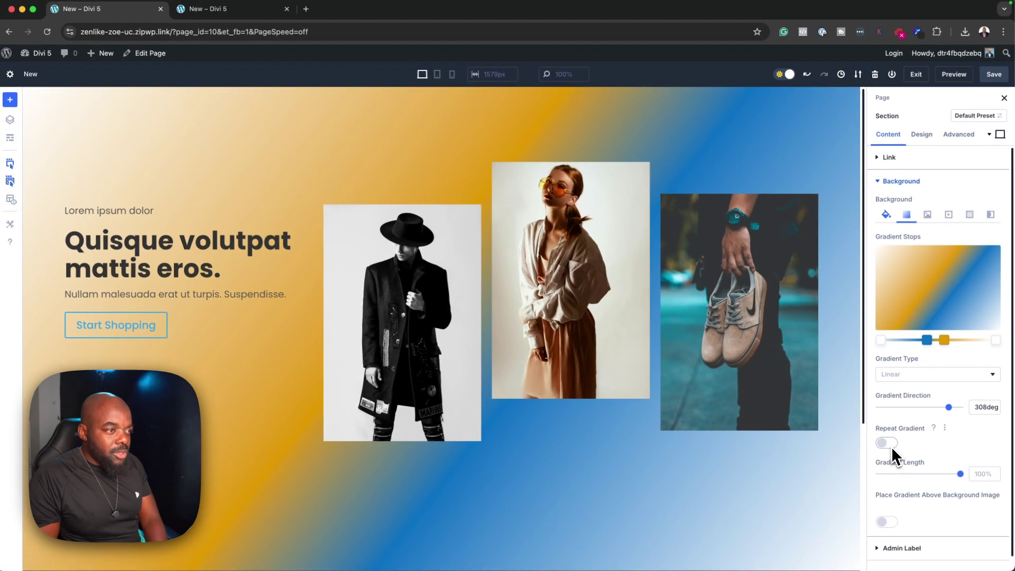
Step: Set the gradient type to Circular and move the two outer white stops inward toward the coloured stops
scroll(932, 488, down, 1)
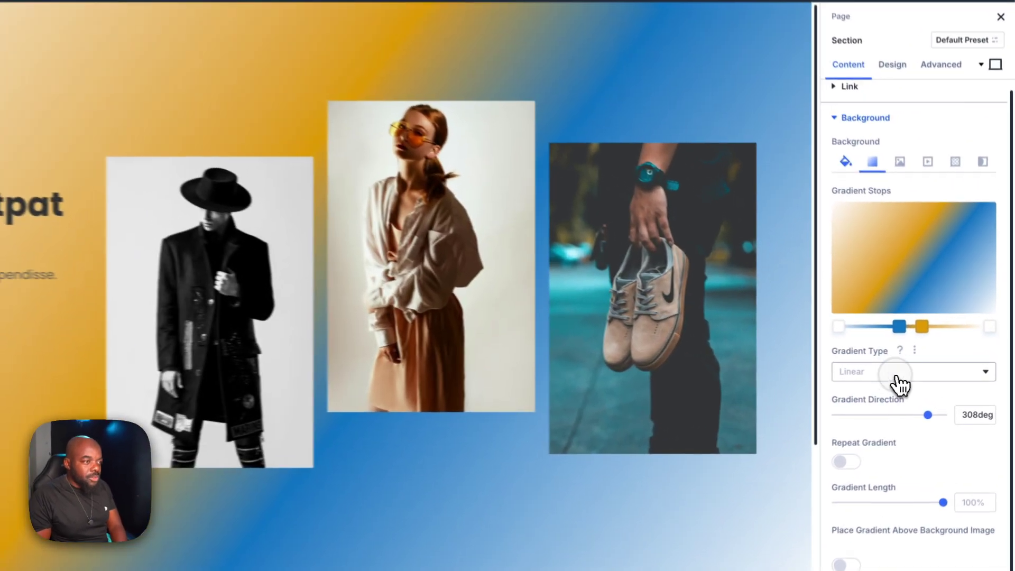
click(931, 368)
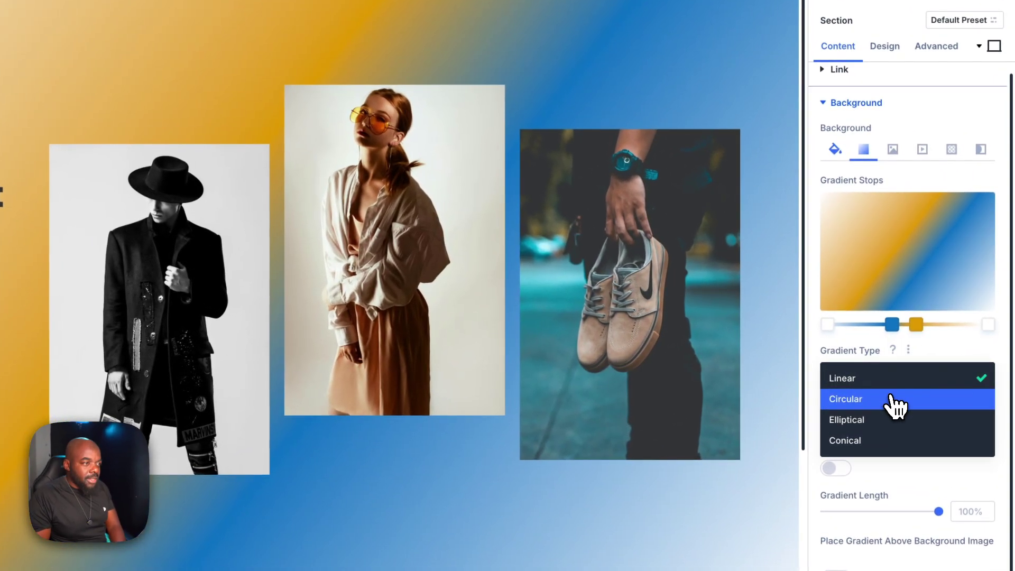
click(895, 403)
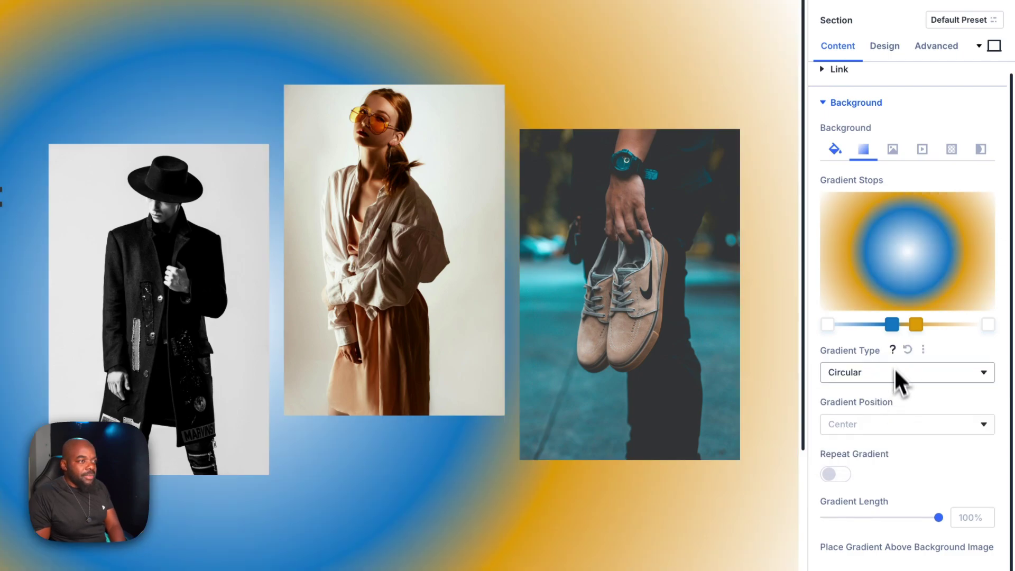
mouse_move(839, 321)
mouse_down()
mouse_move(830, 324)
mouse_move(850, 325)
mouse_up()
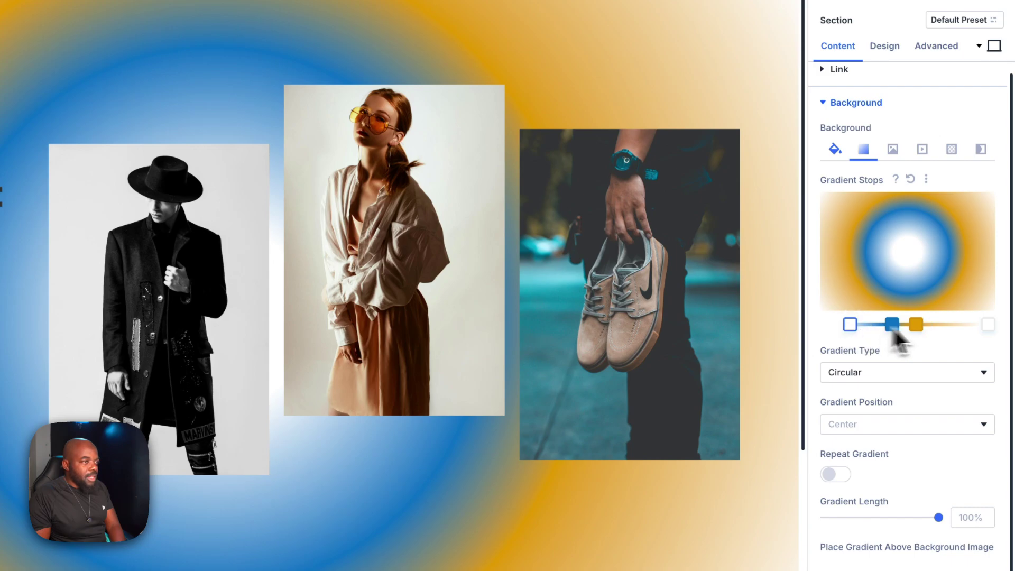
drag(969, 332, 951, 328)
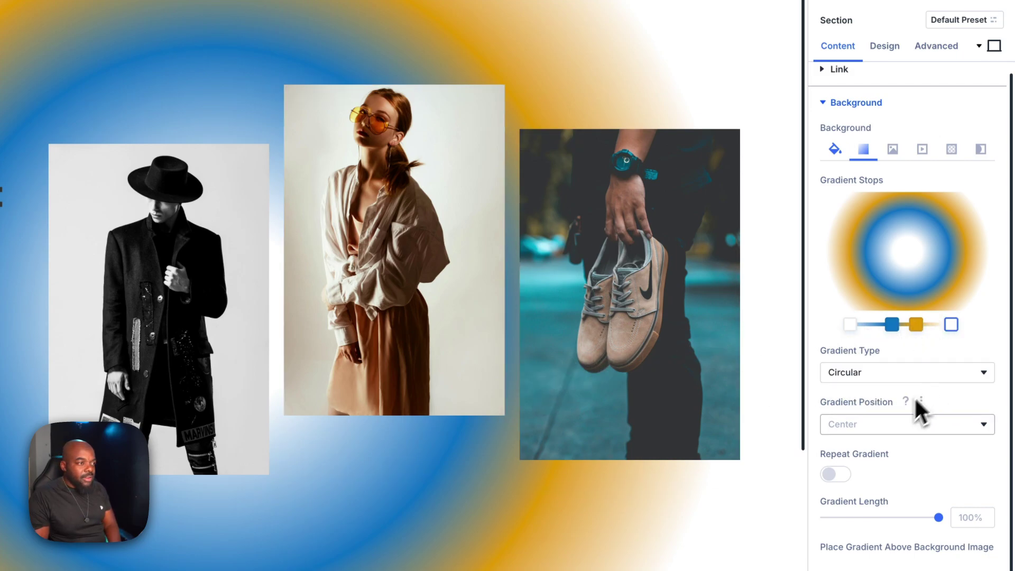
Step: Lower the opacity of the blue gradient stop to 0.33 and of the orange stop to 0.16
click(895, 328)
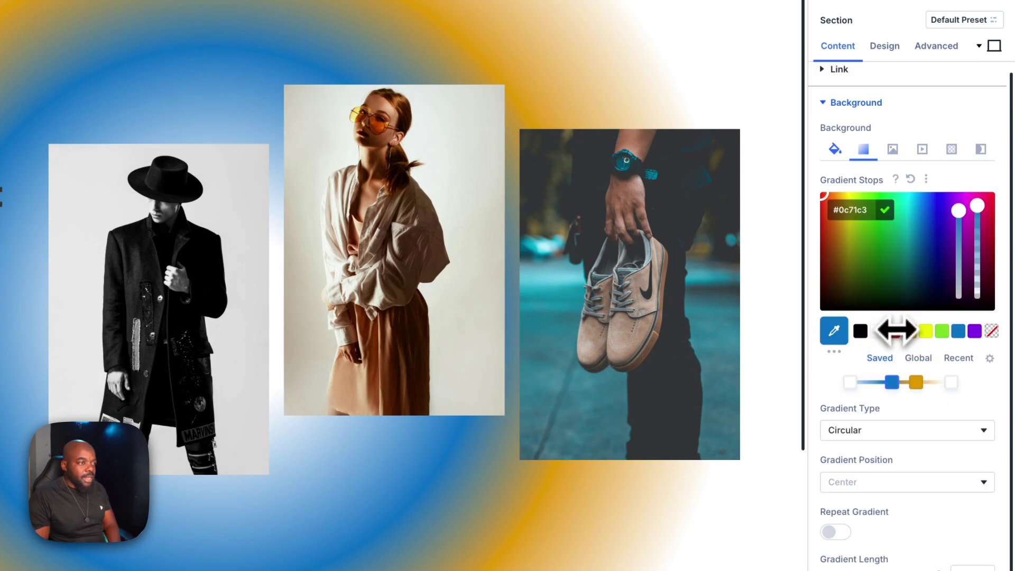
drag(978, 228, 985, 276)
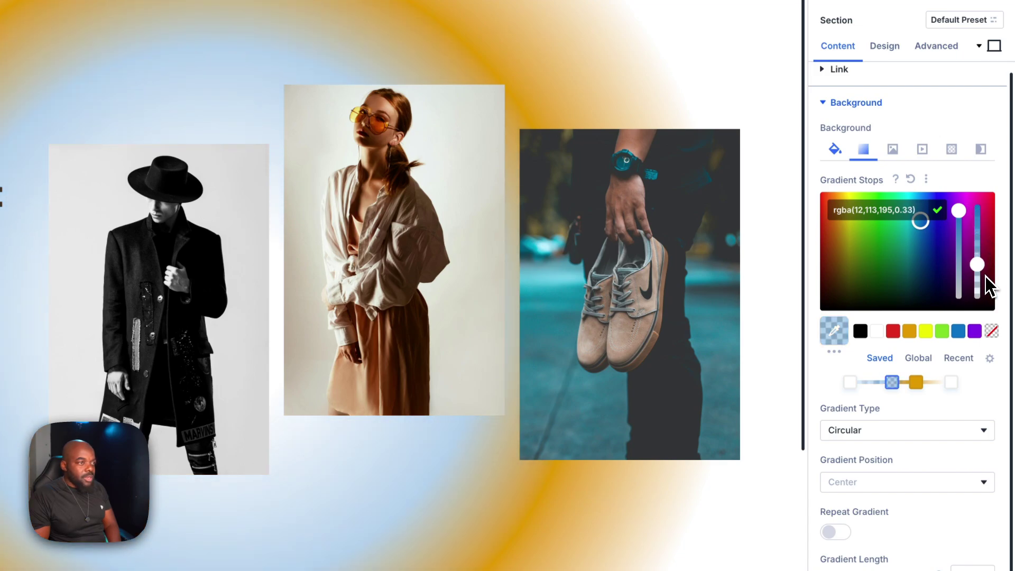
click(916, 382)
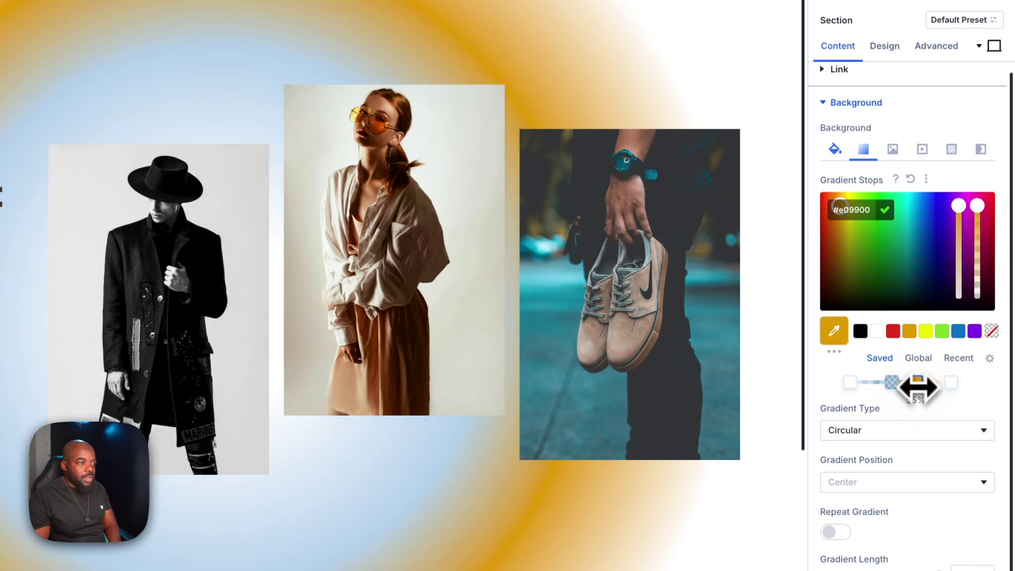
drag(978, 210, 979, 301)
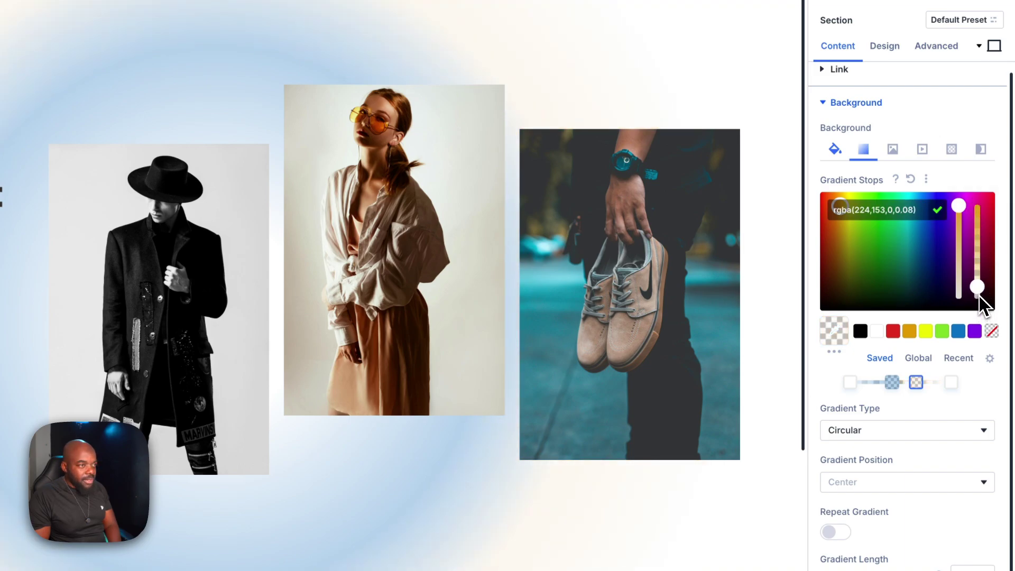
drag(979, 296, 981, 284)
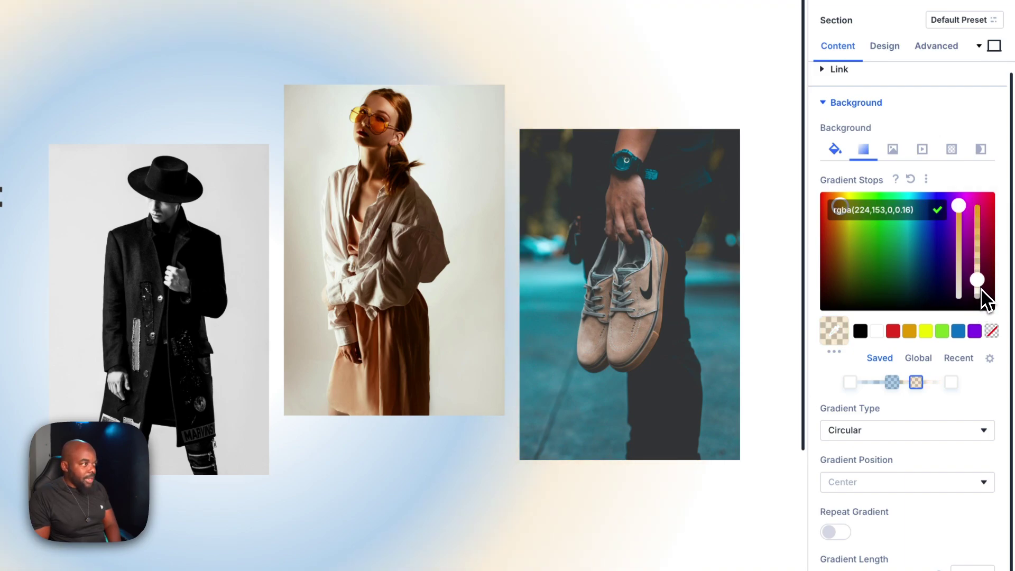
Step: Try the Elliptical gradient type, set it to Conical instead, and review the section background
click(897, 433)
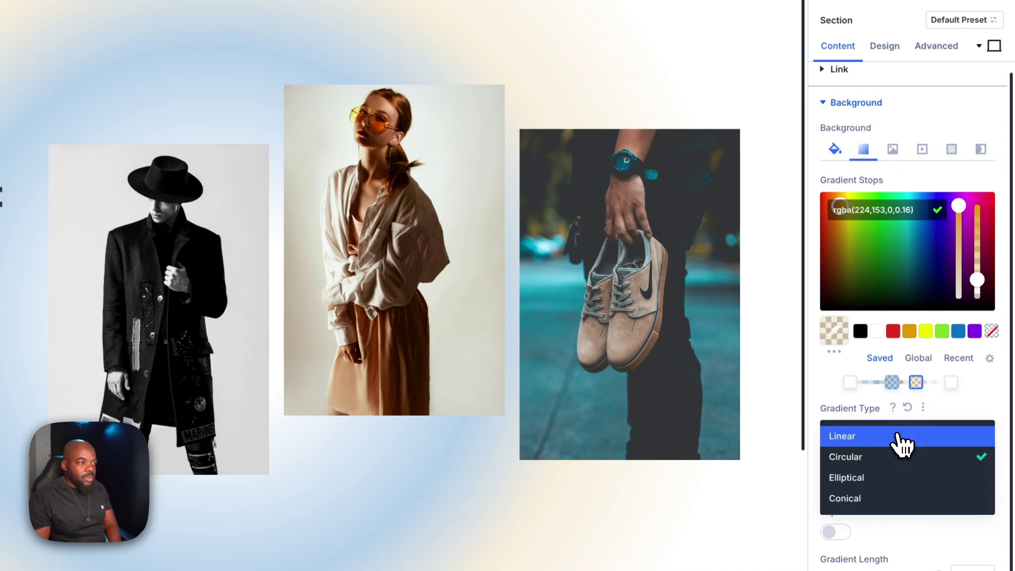
click(890, 478)
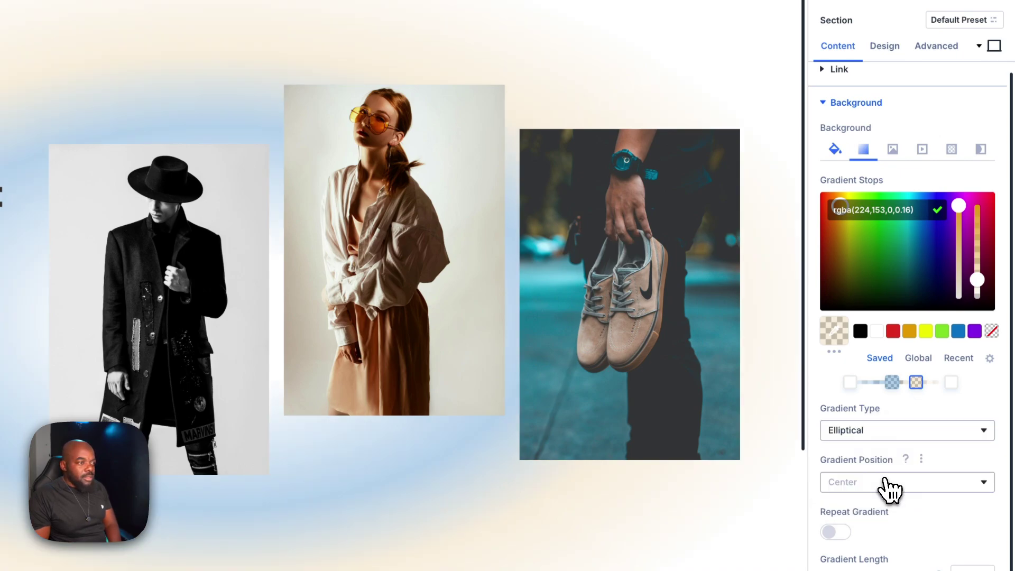
click(886, 441)
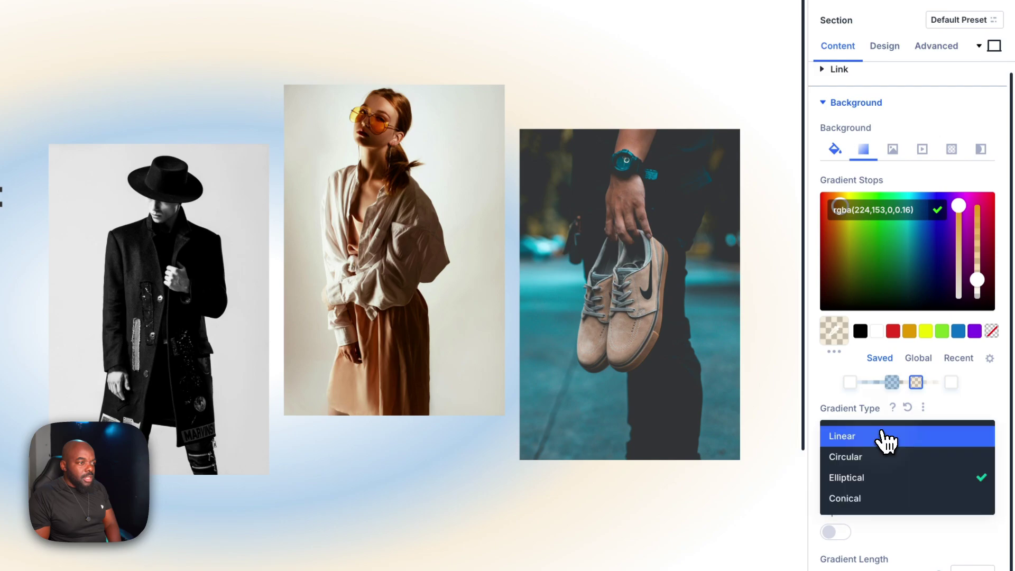
click(899, 503)
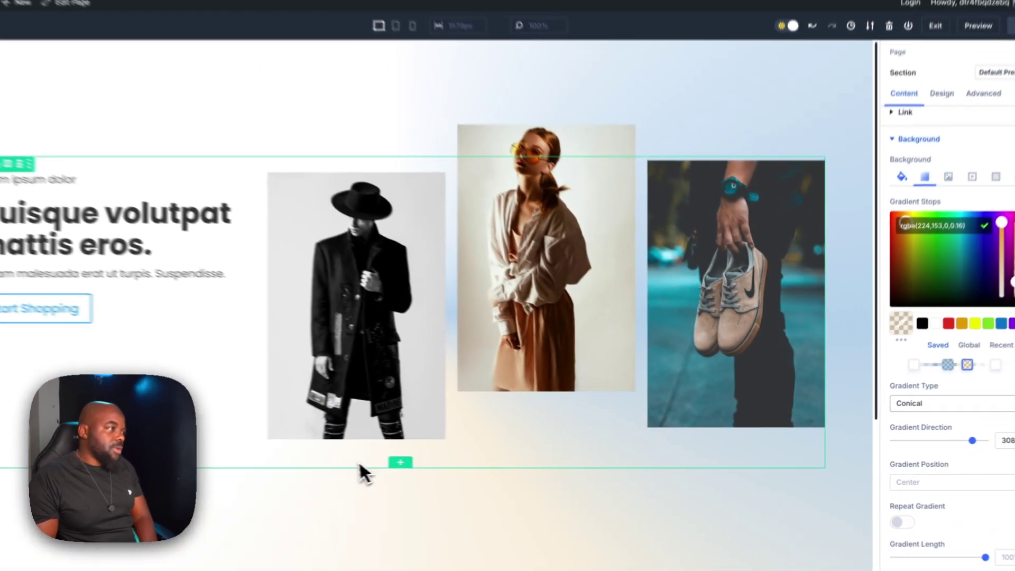
scroll(643, 423, down, 3)
scroll(649, 424, up, 3)
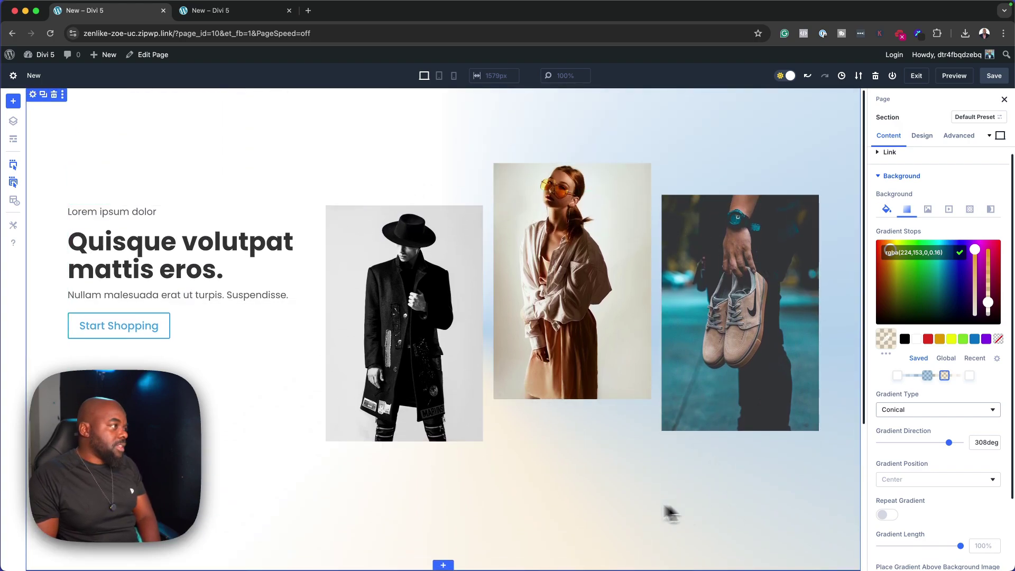
Step: Try the Linear gradient type on the section background and switch back to Conical
click(926, 411)
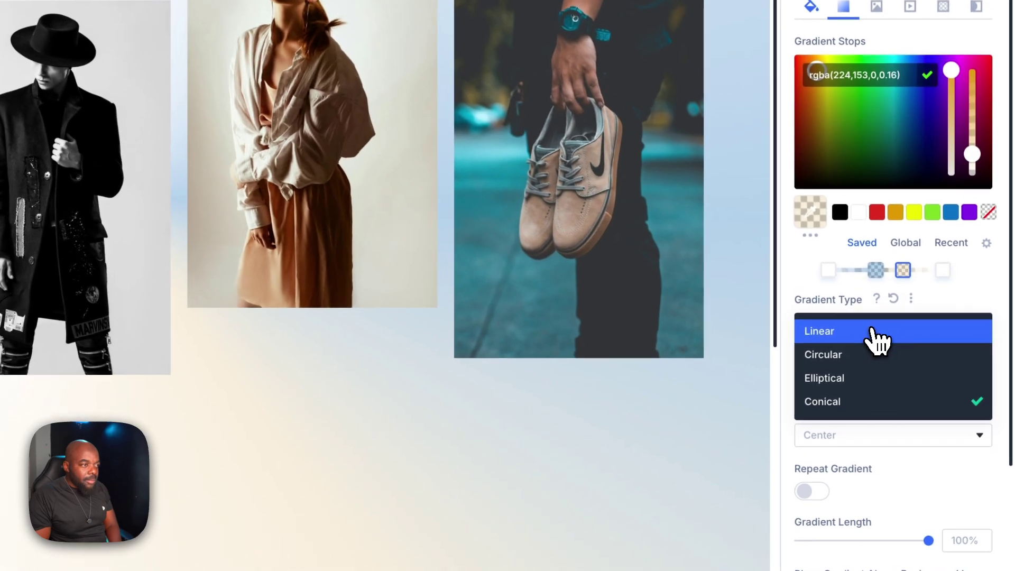
click(881, 343)
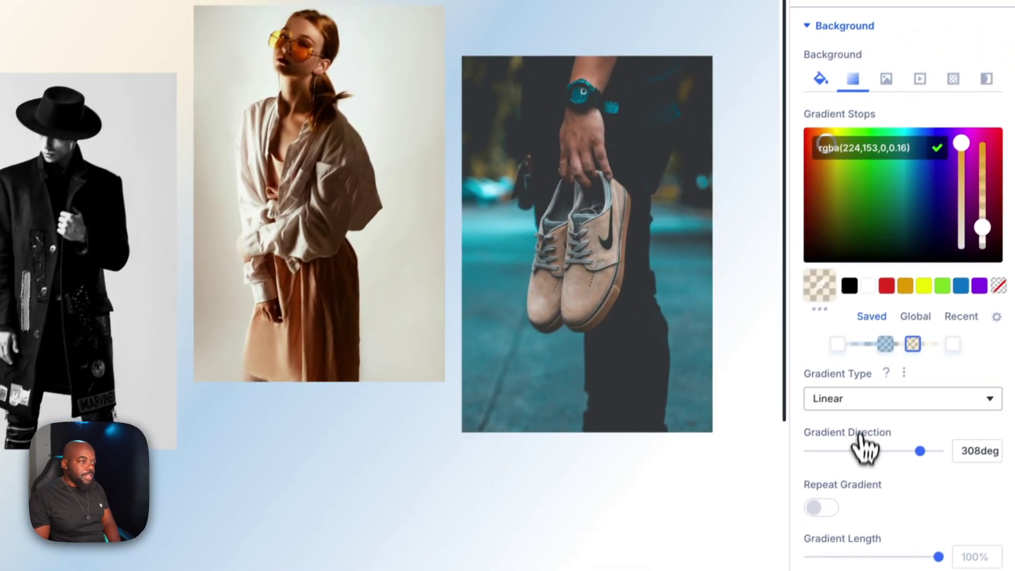
click(869, 328)
click(873, 490)
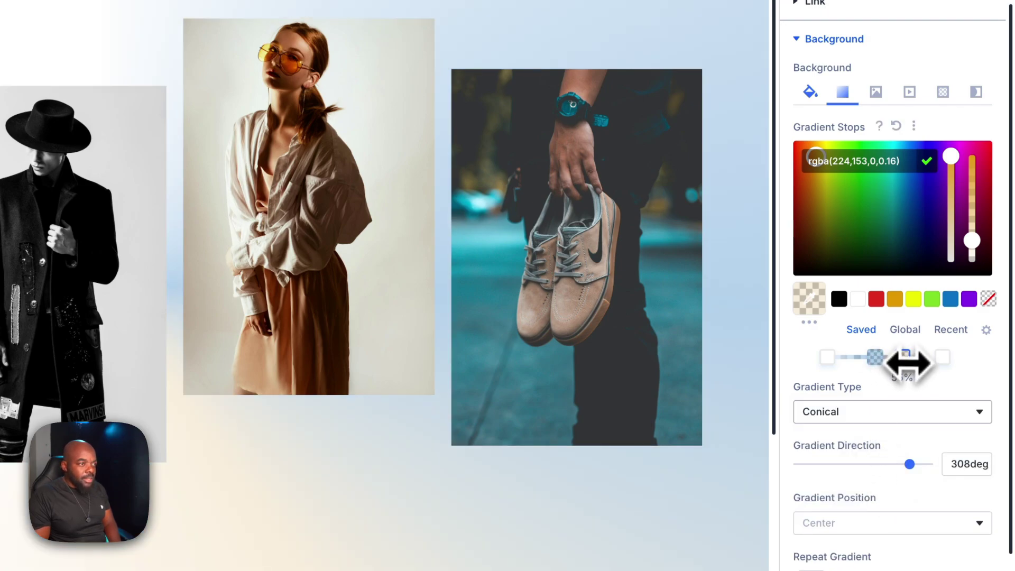
Step: Raise the orange gradient stop's opacity to 0.27
drag(904, 358, 906, 359)
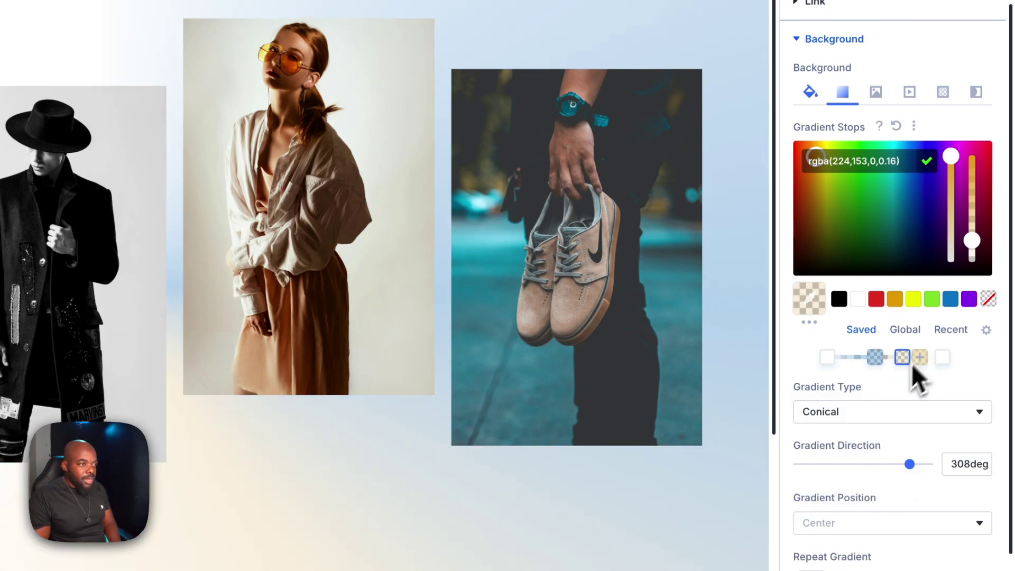
mouse_move(974, 242)
mouse_down()
mouse_move(978, 221)
mouse_move(982, 254)
mouse_up()
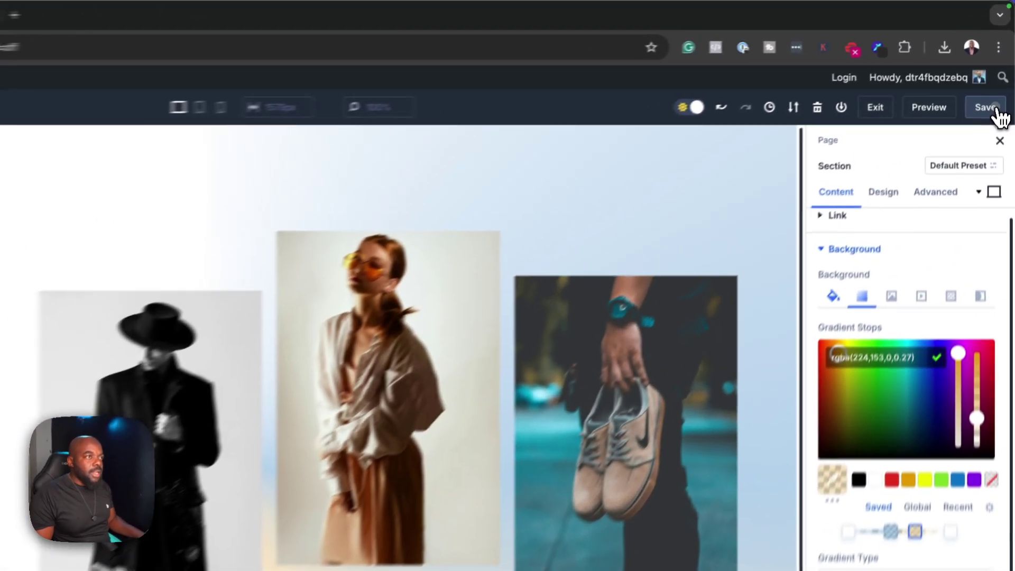
Step: Save the page and open its preview to review the full hero section down to the footer
click(998, 78)
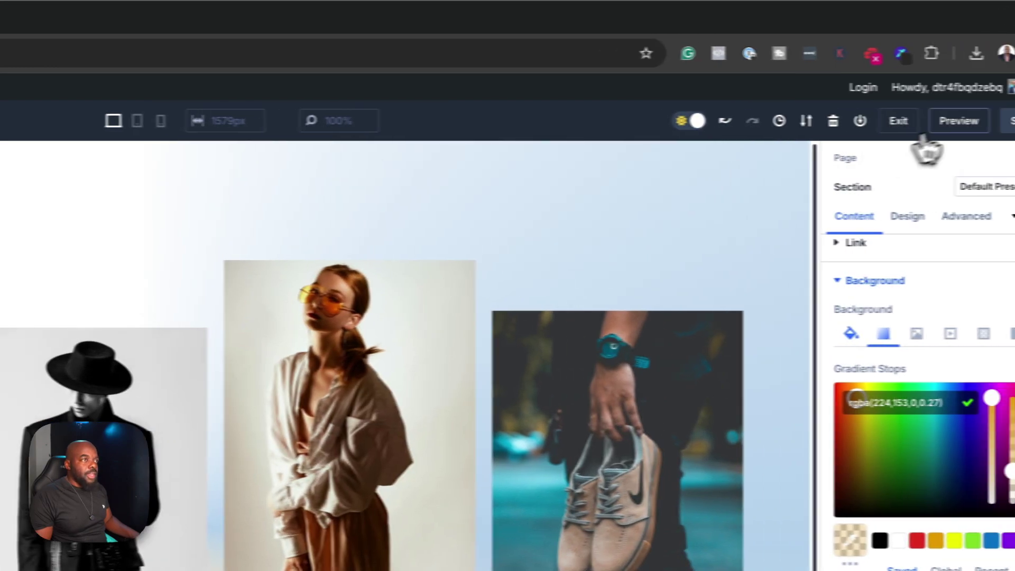
click(927, 122)
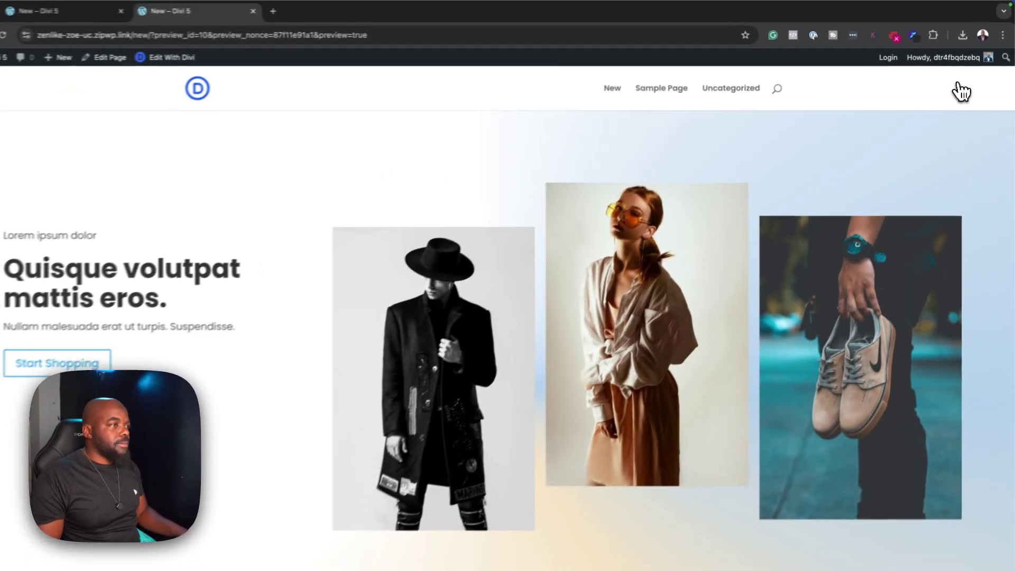
scroll(308, 426, down, 5)
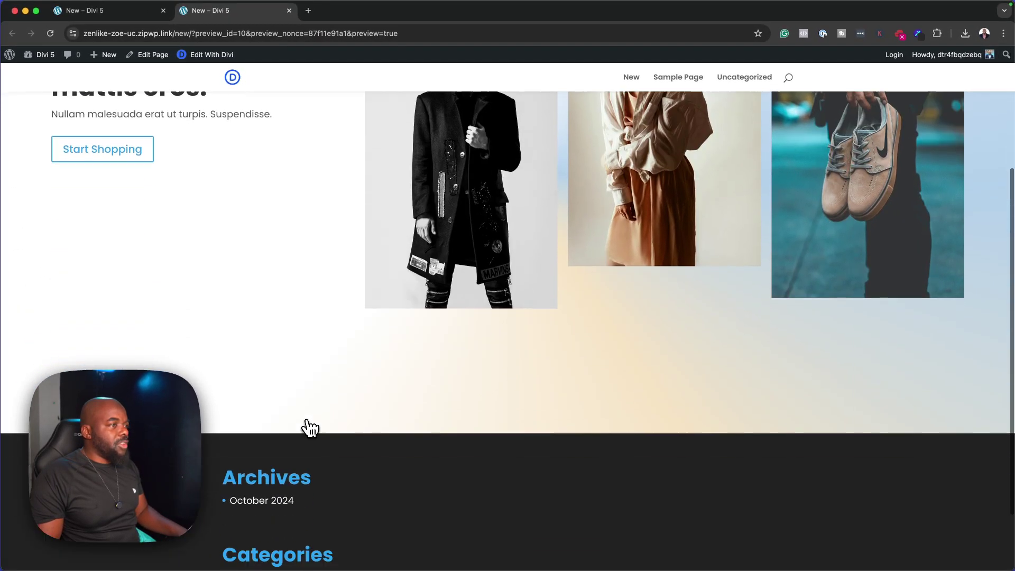
scroll(311, 428, up, 5)
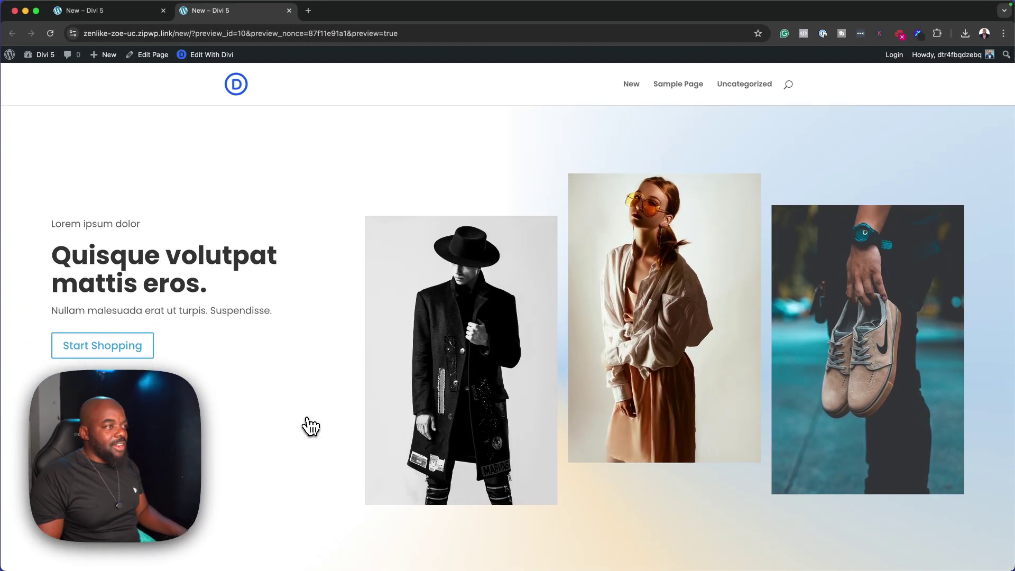
scroll(311, 427, down, 1)
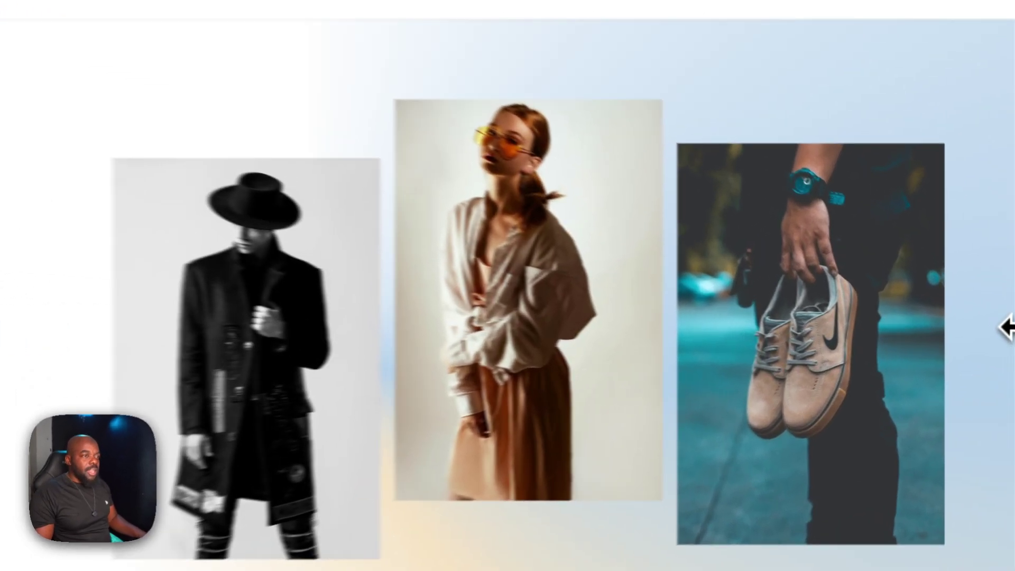
Step: Check the hero section's responsive layout by narrowing the browser window to about half width, and restore the full width
drag(1009, 330, 593, 289)
drag(435, 273, 363, 269)
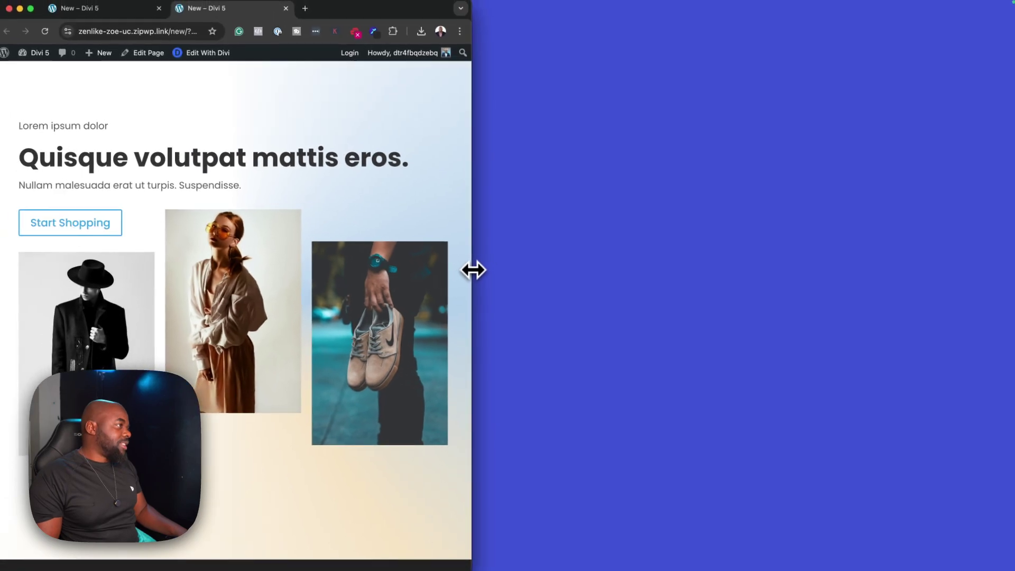
drag(473, 270, 1009, 330)
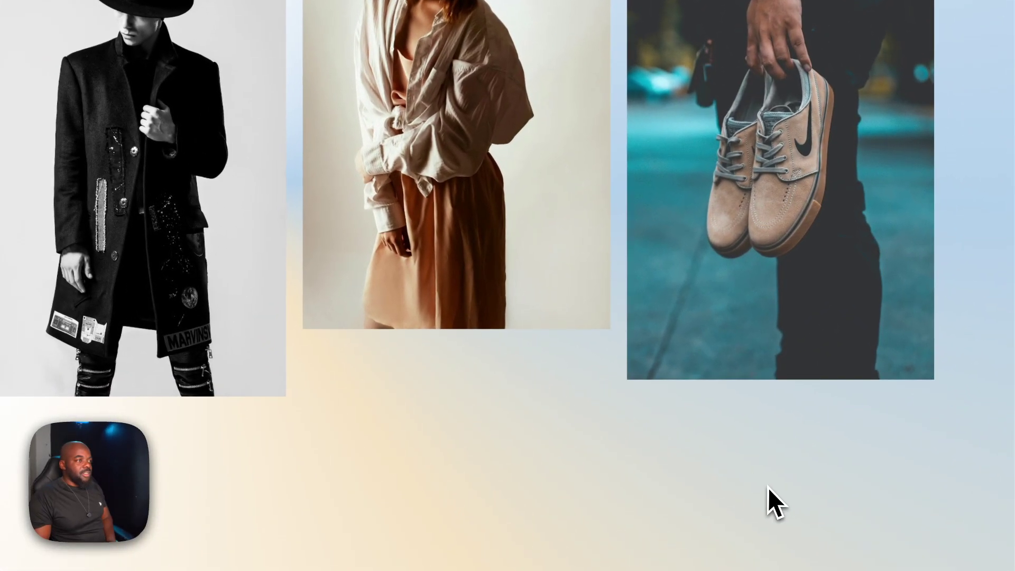